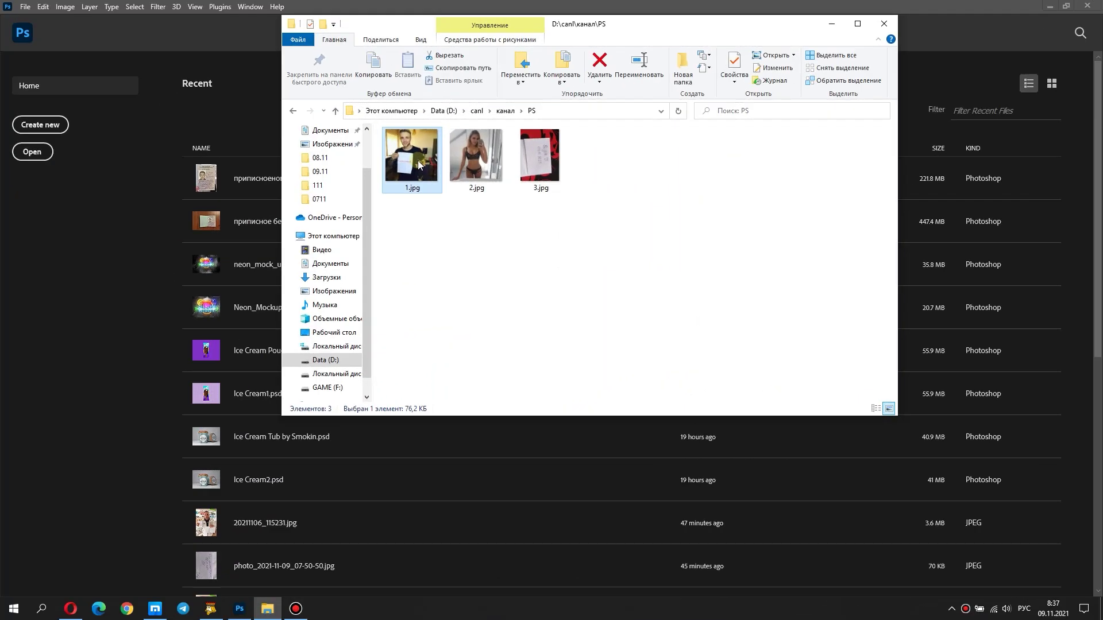
Open 1.jpg in Photoshop, leaving it without a colour profile
right_click(418, 162)
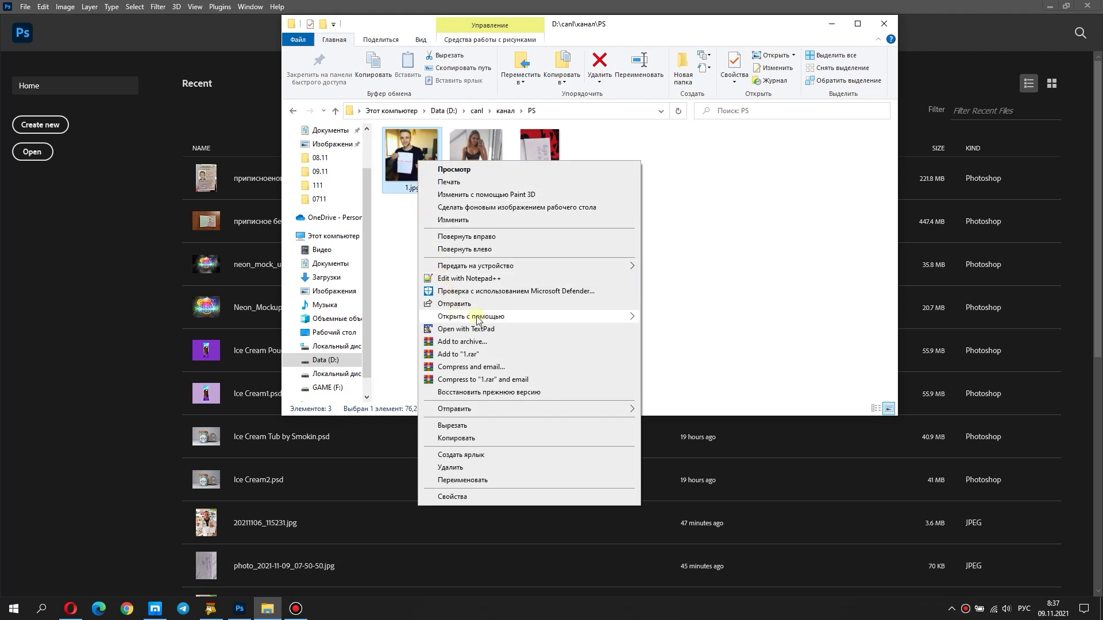
click(665, 318)
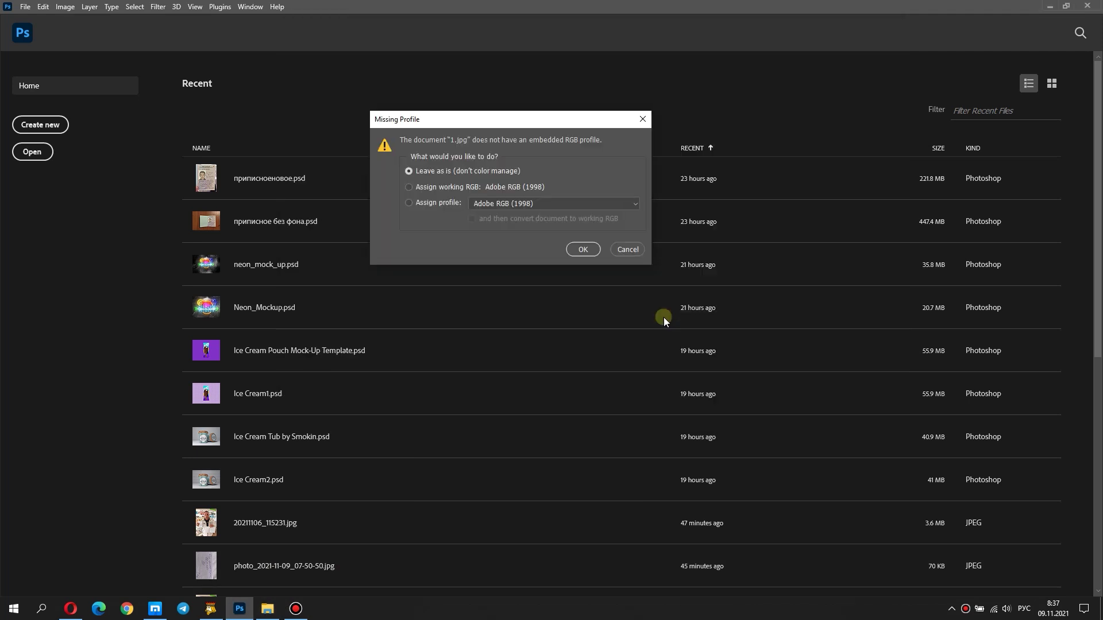
click(587, 253)
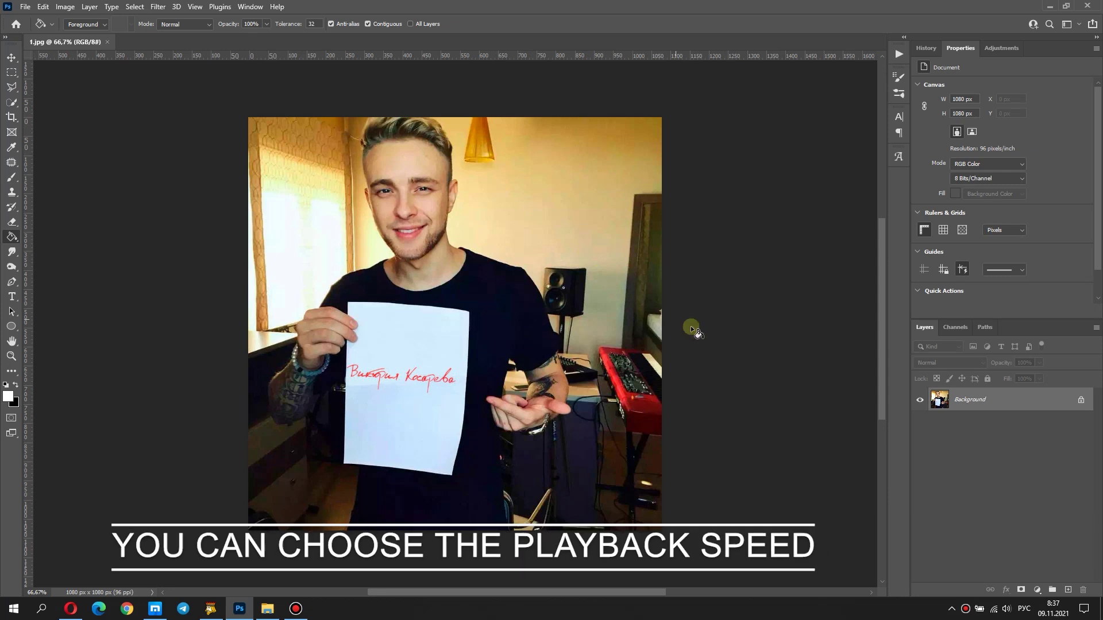
Duplicate the Background layer
right_click(996, 406)
click(1011, 428)
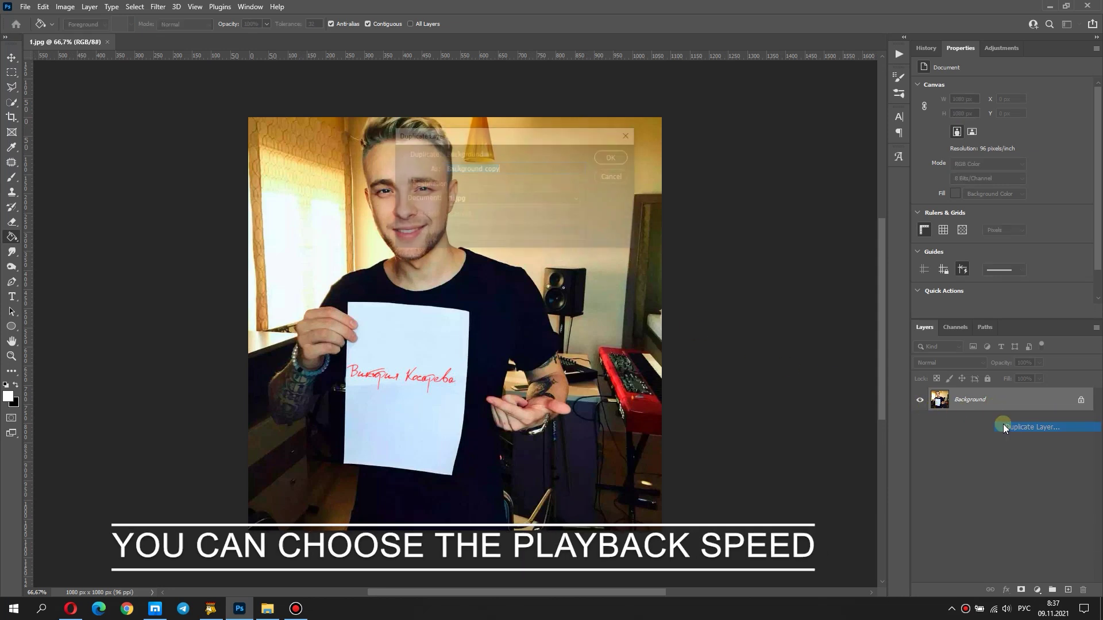
click(609, 158)
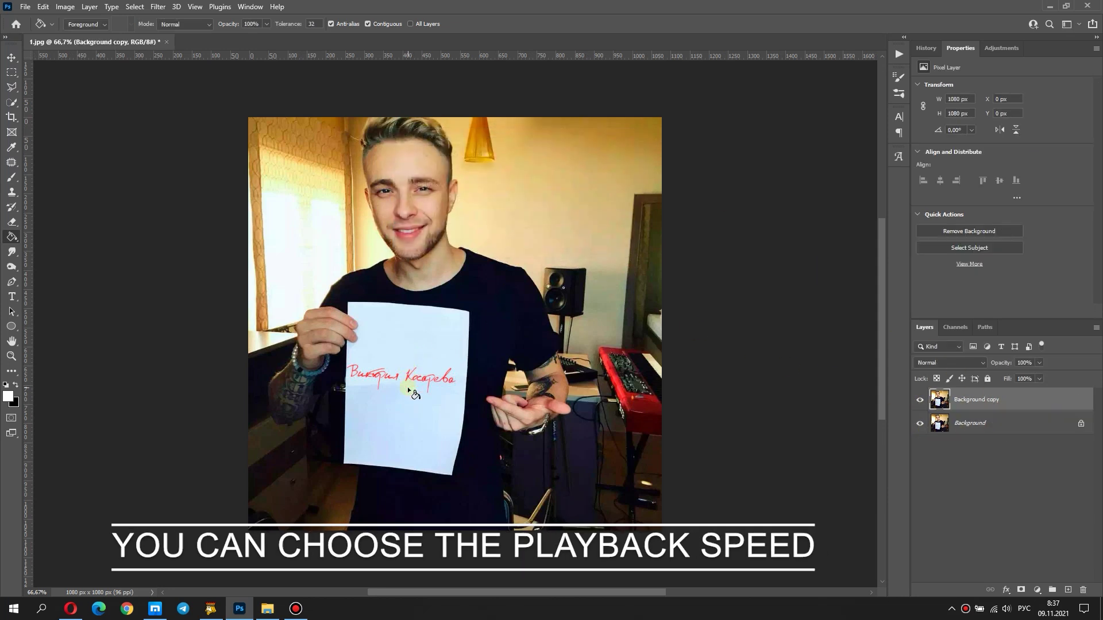
Zoom in on the held paper and select the Spot Healing Brush
scroll(409, 390, up, 2)
scroll(411, 382, up, 2)
scroll(411, 380, up, 2)
scroll(410, 380, up, 1)
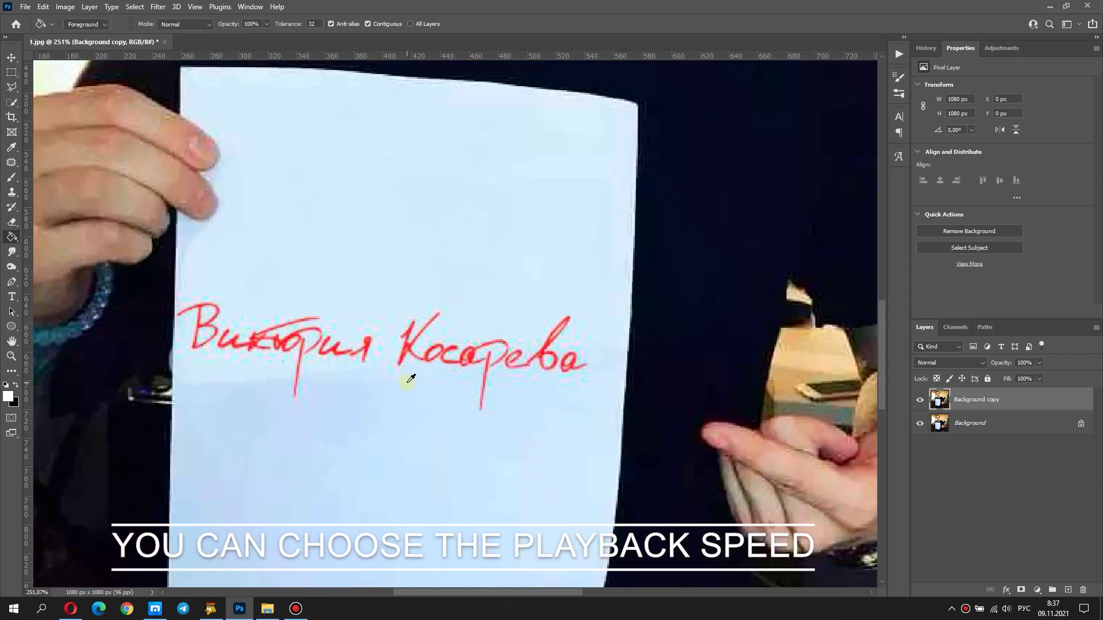
right_click(11, 162)
click(68, 162)
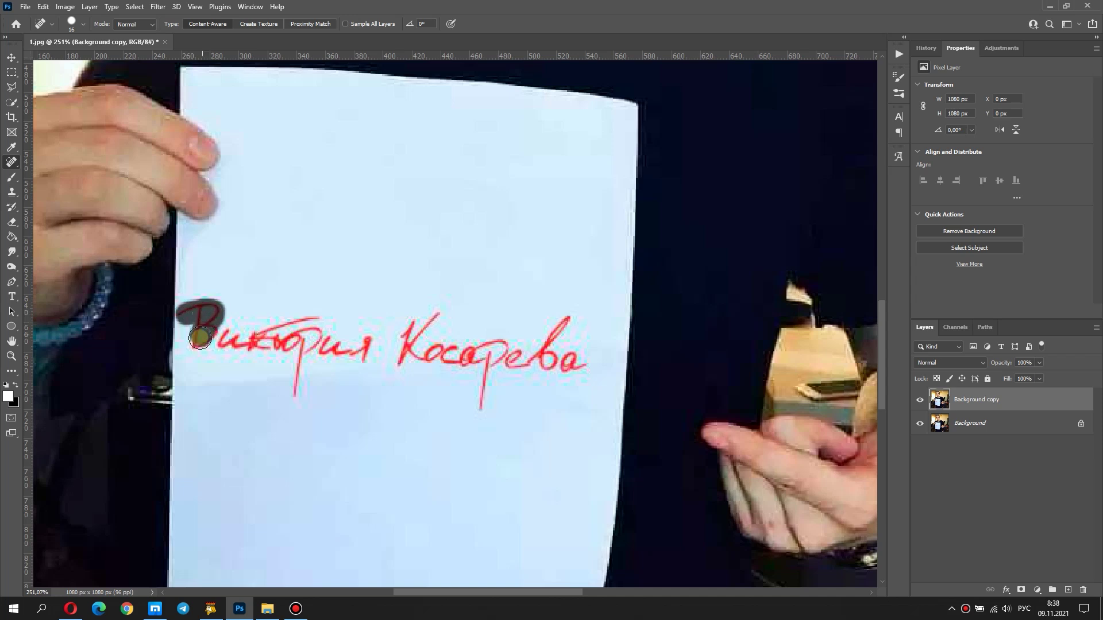
Heal away both red handwritten words until the sheet is blank
mouse_move(224, 342)
mouse_down()
mouse_move(316, 330)
mouse_move(291, 394)
mouse_up()
drag(305, 349, 373, 352)
drag(290, 320, 339, 320)
mouse_move(409, 322)
mouse_down()
mouse_move(399, 364)
mouse_move(499, 344)
mouse_move(482, 399)
mouse_move(515, 368)
mouse_move(565, 362)
mouse_move(566, 313)
mouse_up()
mouse_move(566, 313)
mouse_down()
mouse_move(538, 343)
mouse_move(485, 362)
mouse_up()
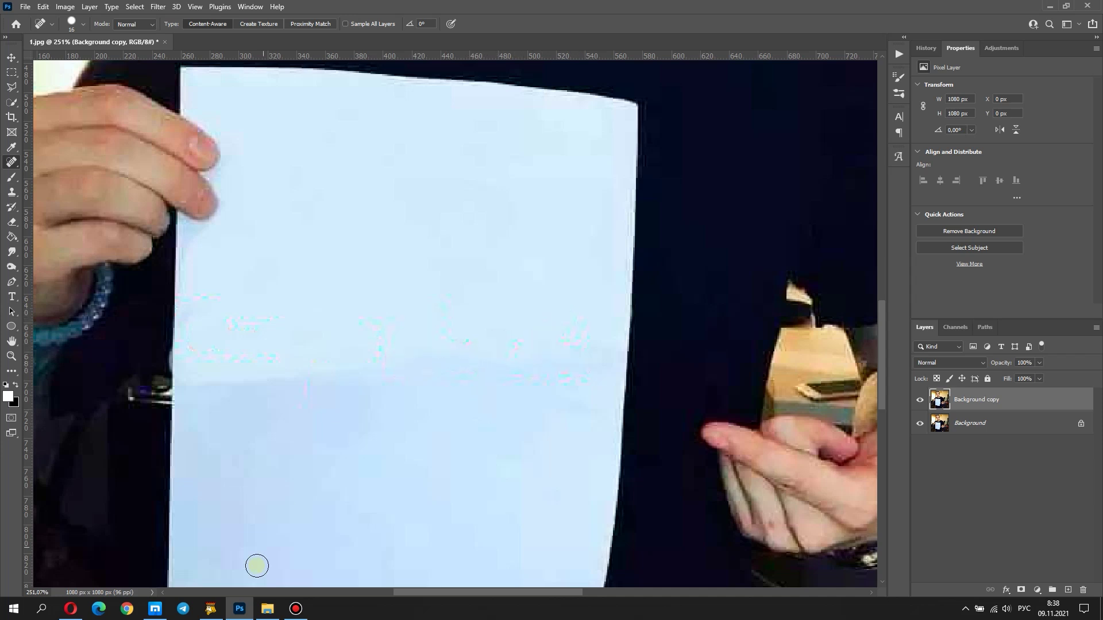
click(267, 609)
click(532, 172)
Open 3.jpg in Photoshop, leaving it without a colour profile
right_click(532, 183)
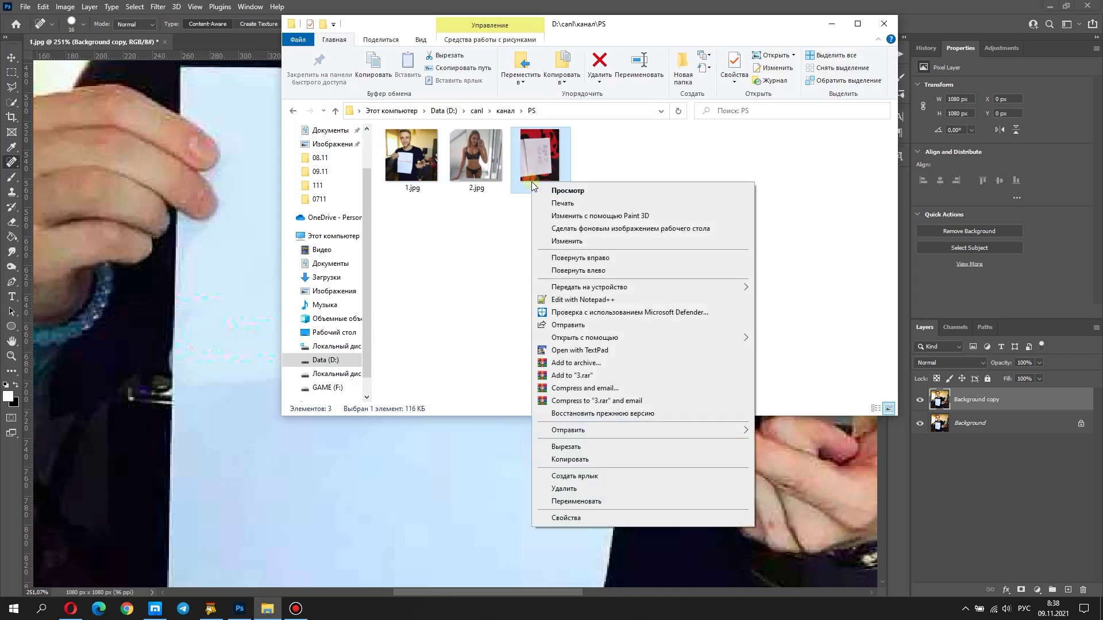
mouse_move(585, 338)
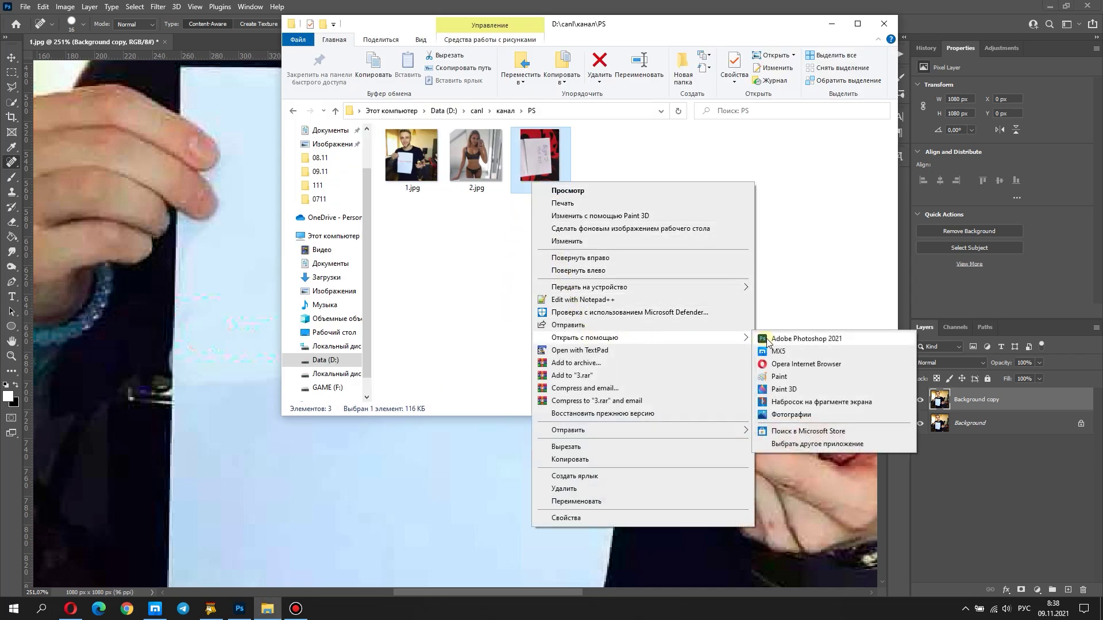
click(768, 340)
click(591, 247)
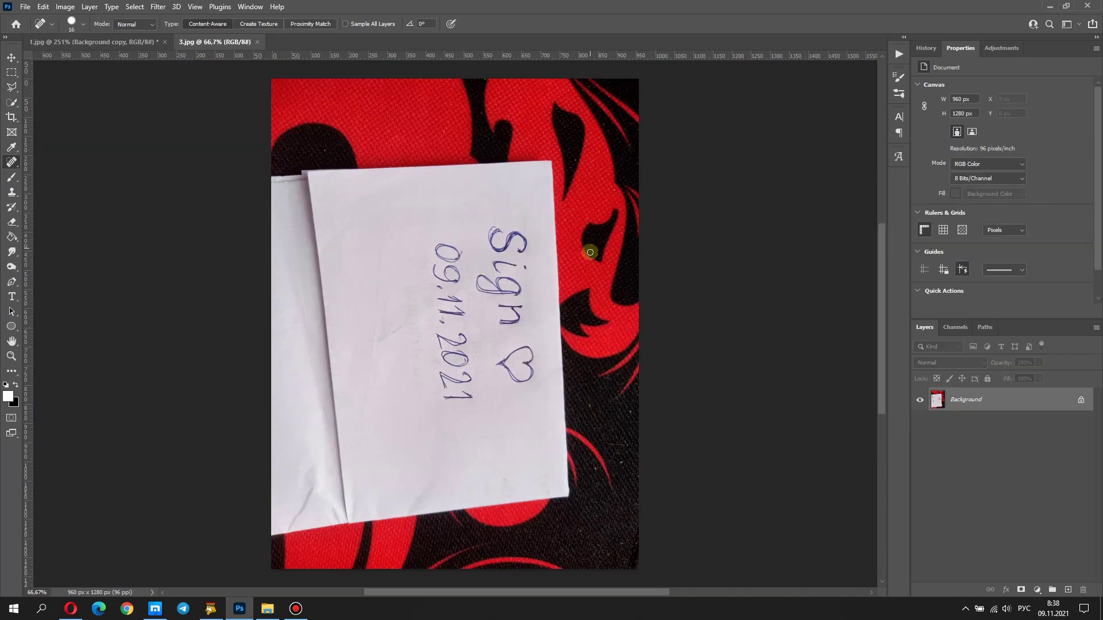
Rotate the image 90° counter-clockwise so the Sign note reads horizontally
click(66, 7)
mouse_move(88, 115)
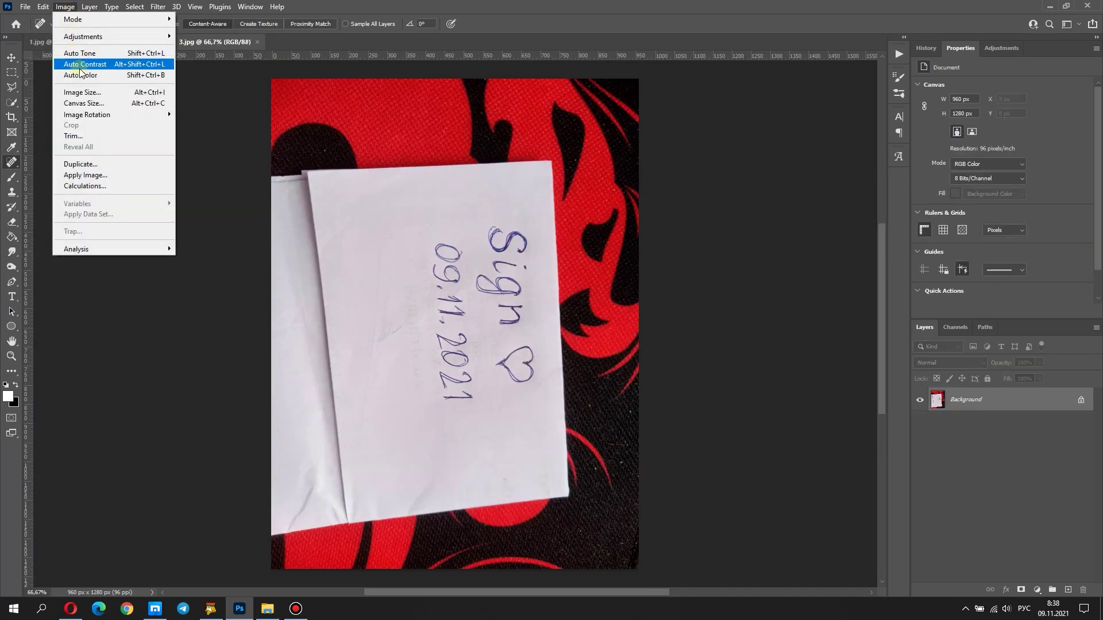
click(204, 136)
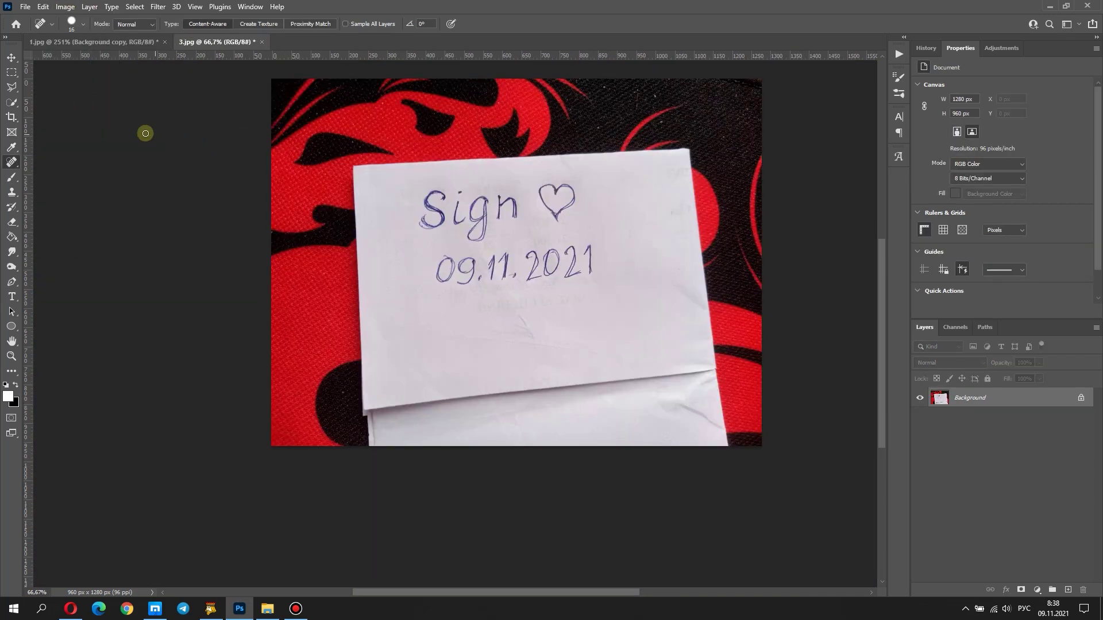
click(12, 87)
Lasso the handwritten note and copy it onto its own layer
click(424, 180)
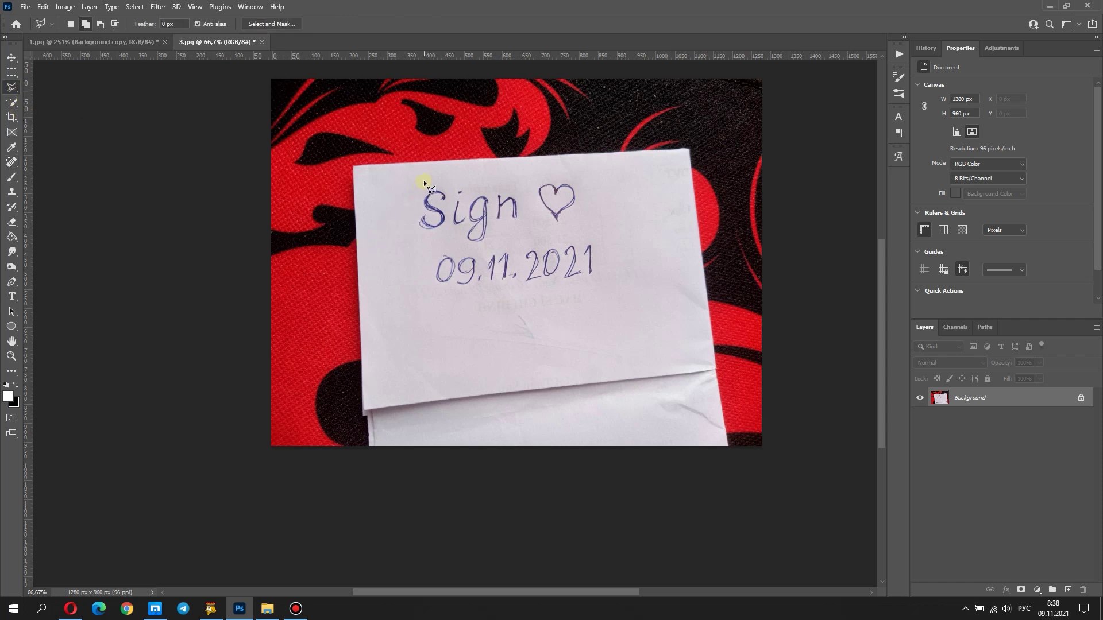
click(409, 210)
click(427, 180)
right_click(484, 229)
click(513, 306)
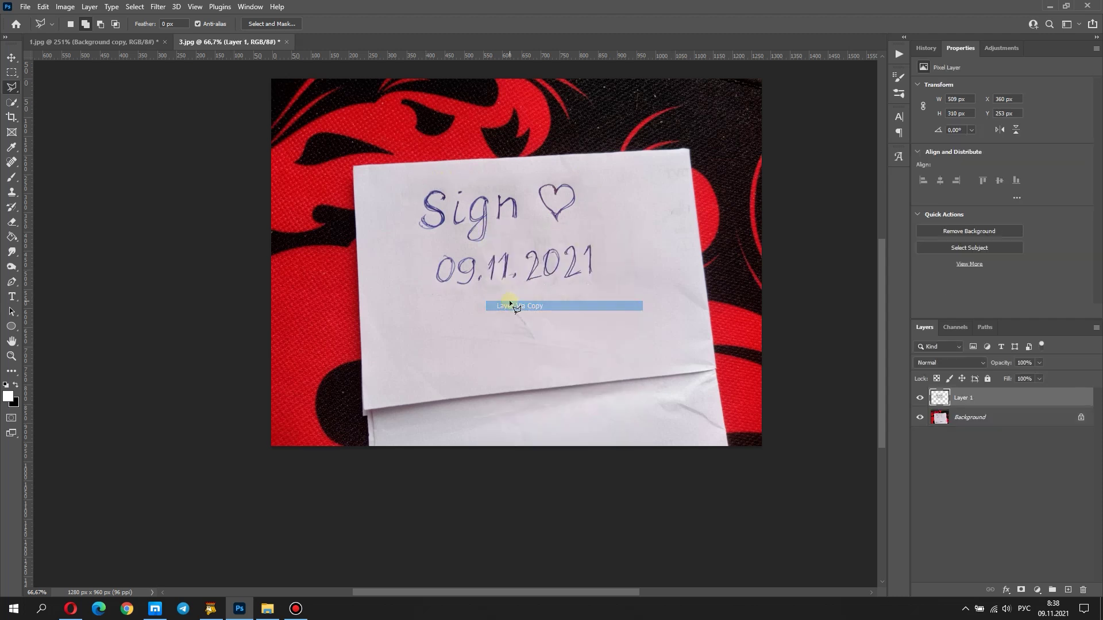
Add a new layer above Background and fill it with white
click(977, 418)
click(1067, 587)
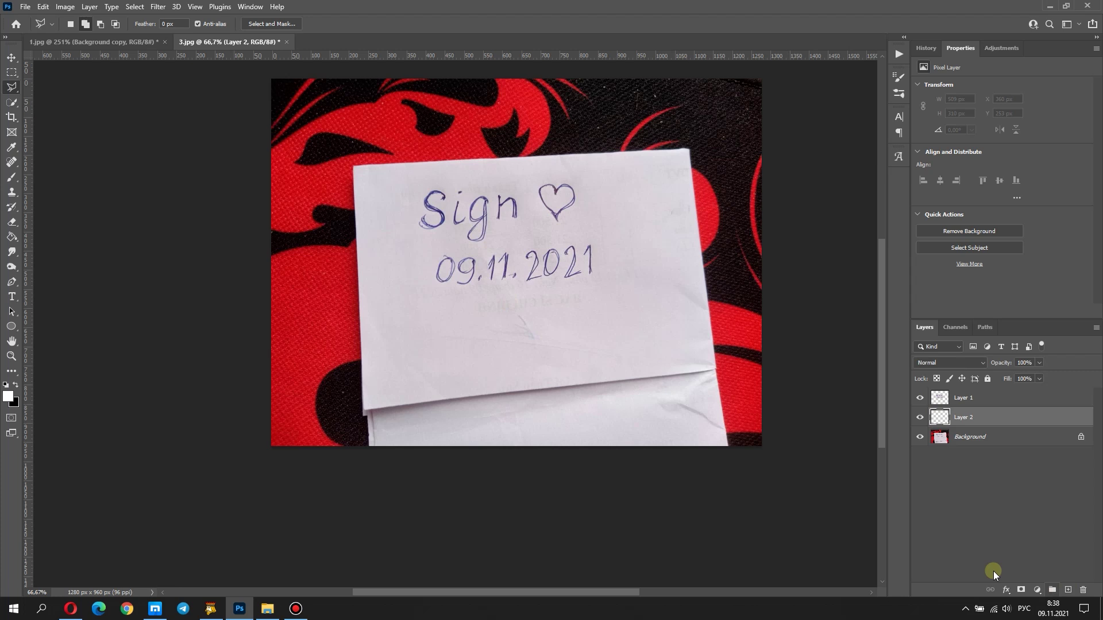
click(12, 236)
click(513, 350)
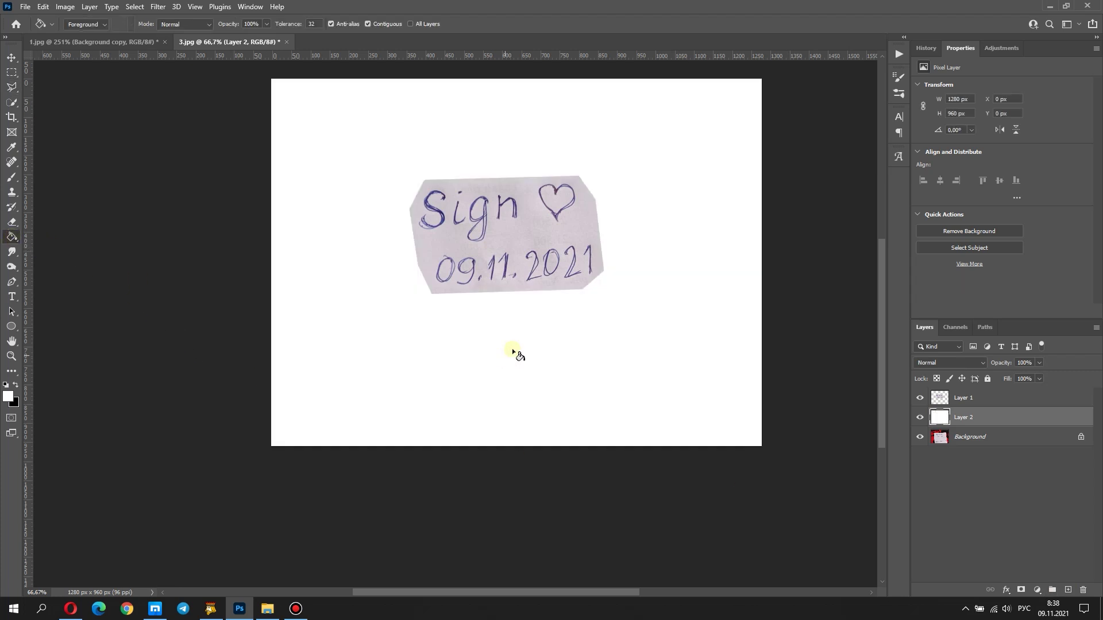
click(944, 400)
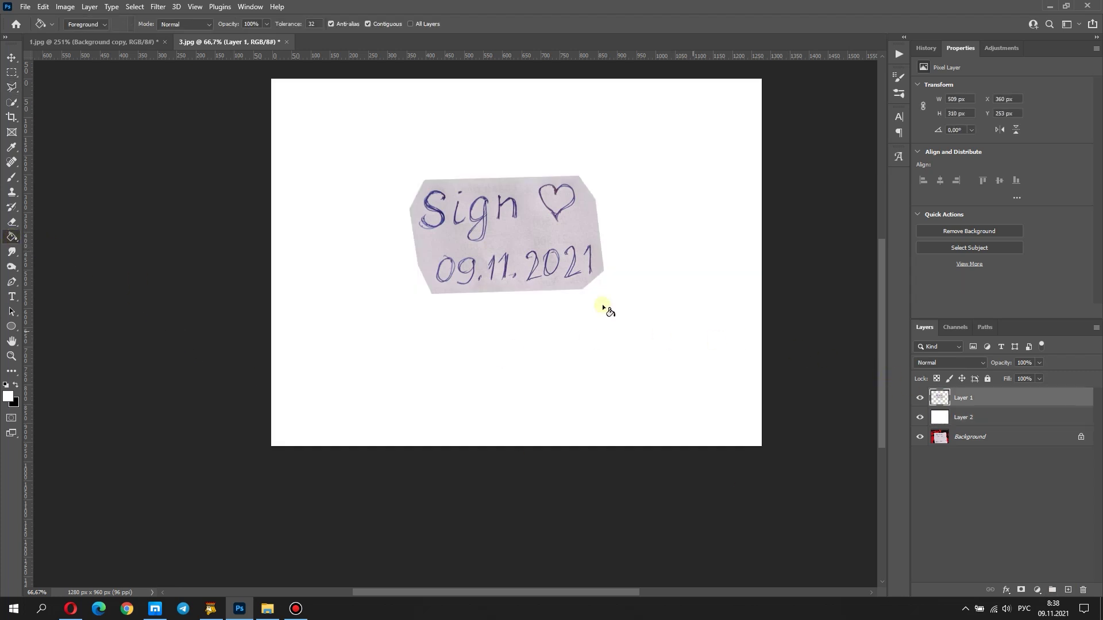
Apply Levels with input white 206 and black 11, then drag Layer 1 into 1.jpg
click(67, 7)
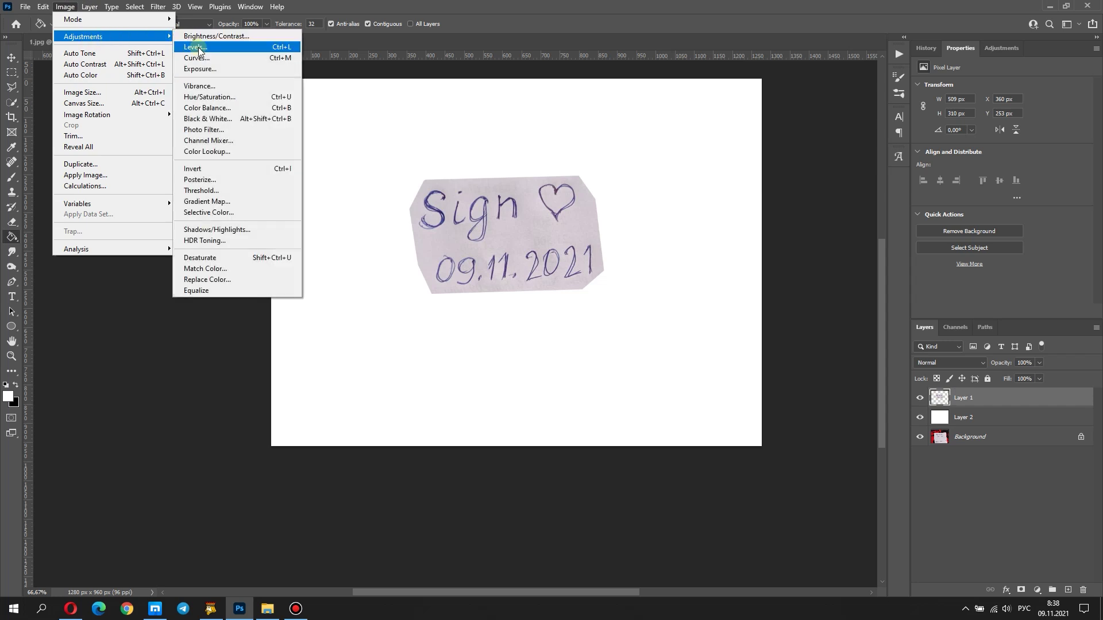
click(198, 50)
drag(957, 227, 922, 229)
drag(810, 226, 815, 226)
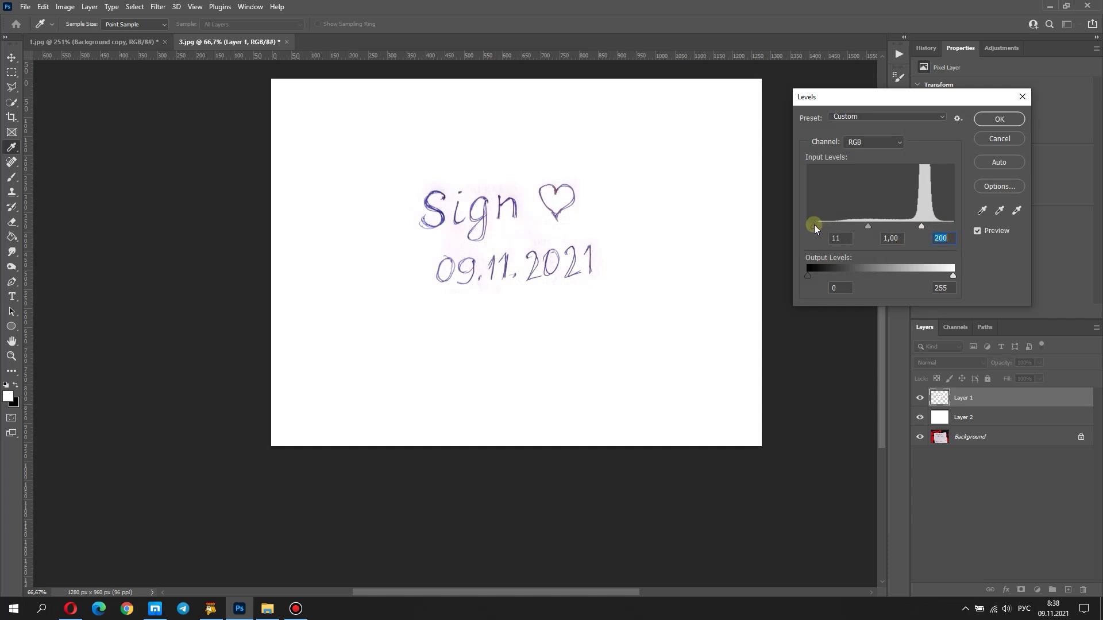
click(976, 120)
key(g)
key(v)
mouse_move(454, 208)
mouse_down()
mouse_move(357, 332)
mouse_move(405, 339)
mouse_up()
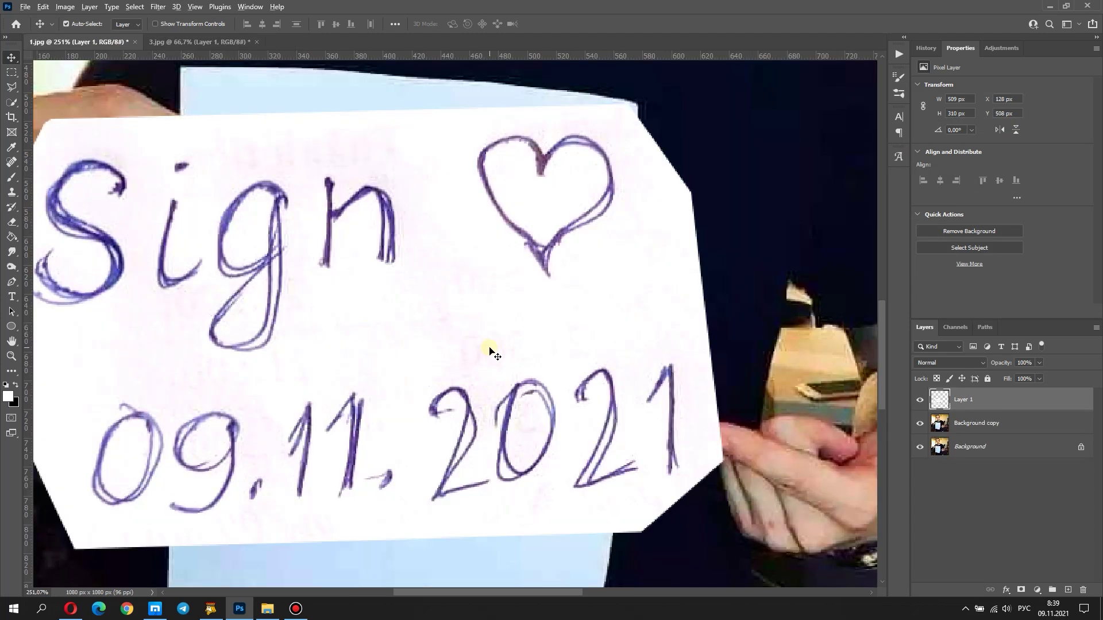
Scale the note to about 55%, rotate it about 4° onto the paper, and set Multiply
scroll(489, 350, down, 5)
click(43, 7)
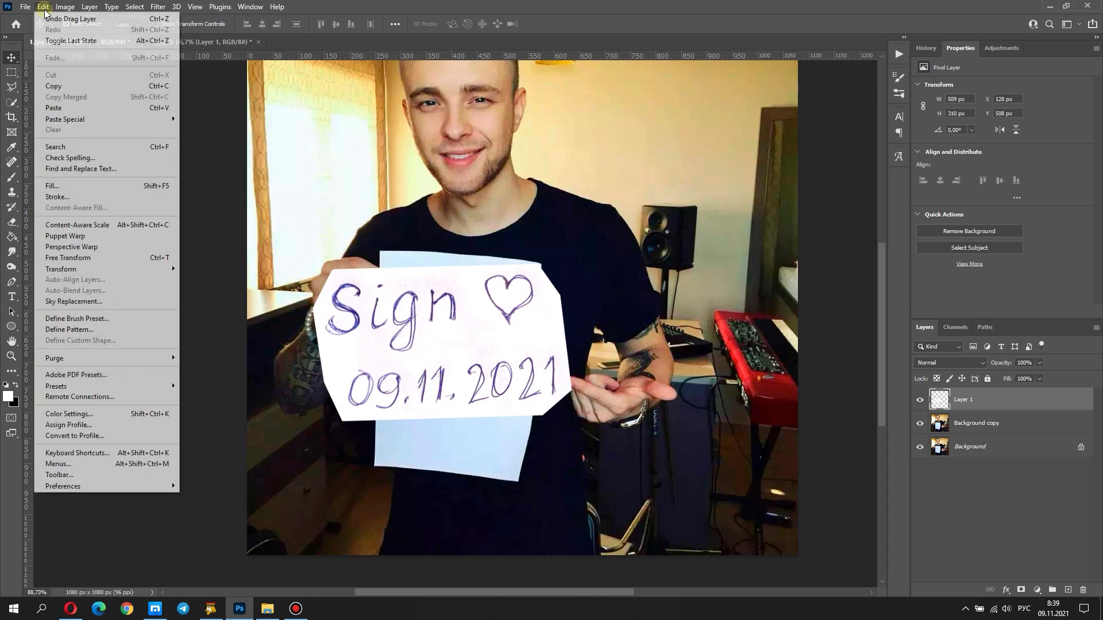
click(88, 253)
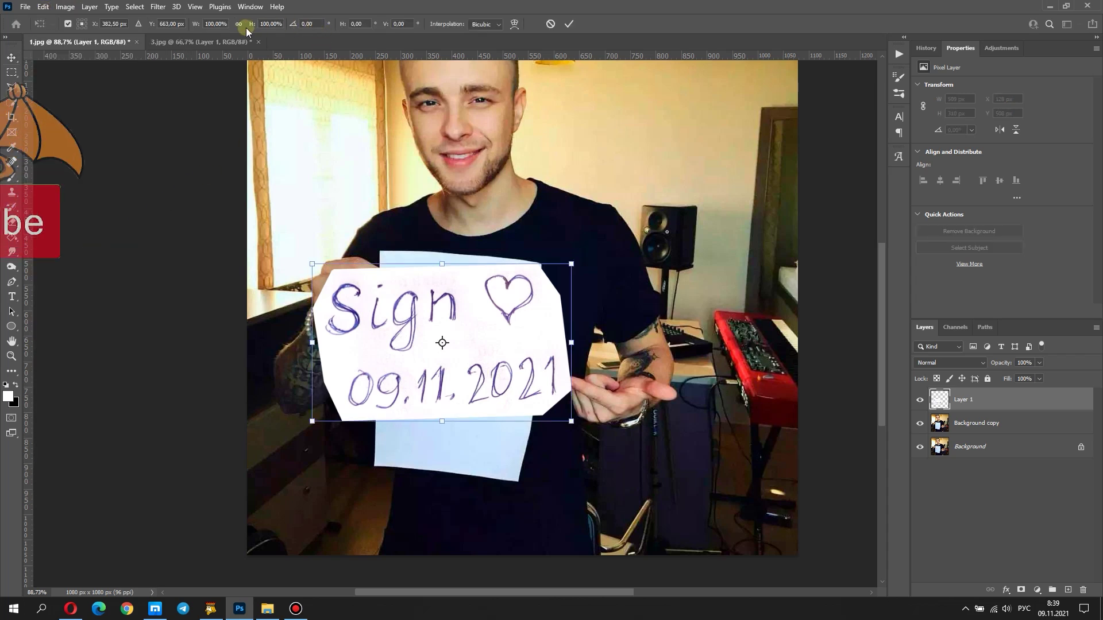
drag(313, 264, 402, 313)
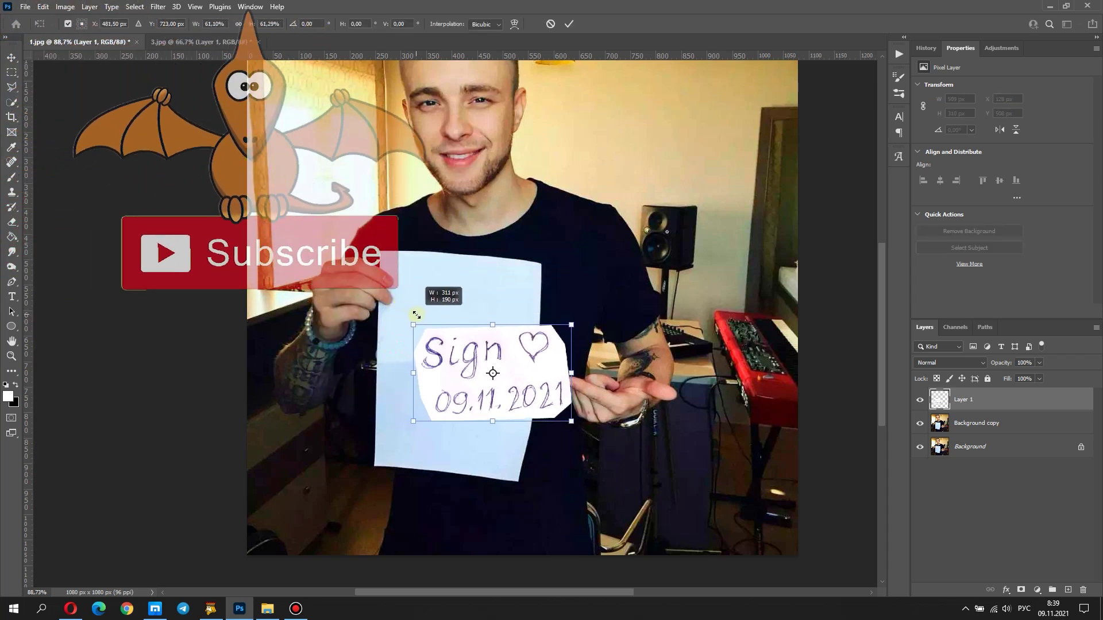
drag(571, 421, 538, 402)
drag(539, 326, 552, 354)
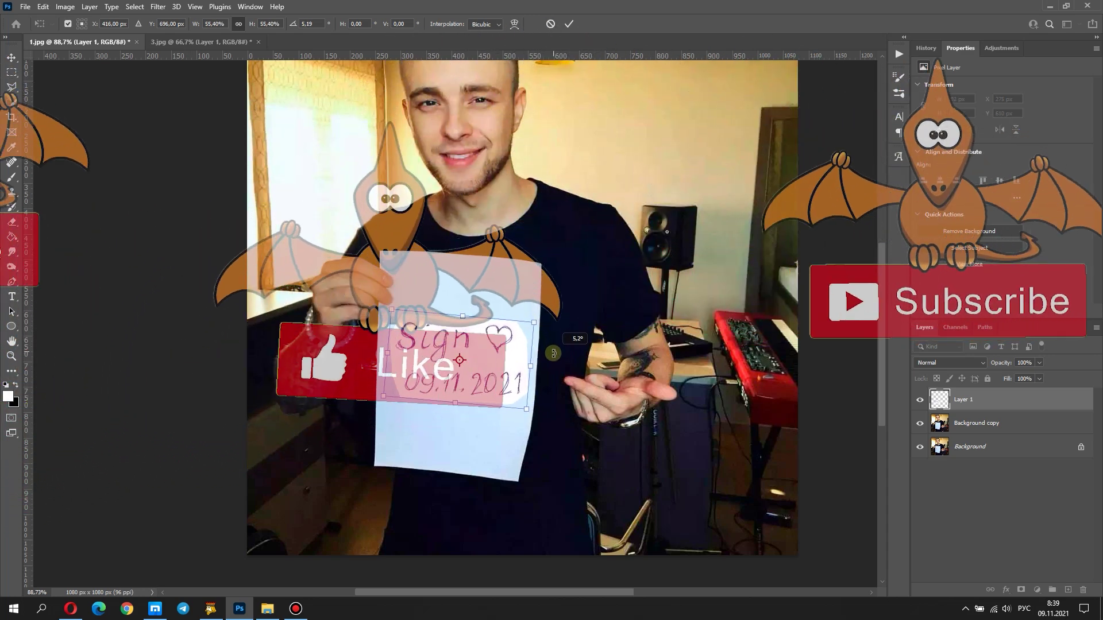
click(570, 24)
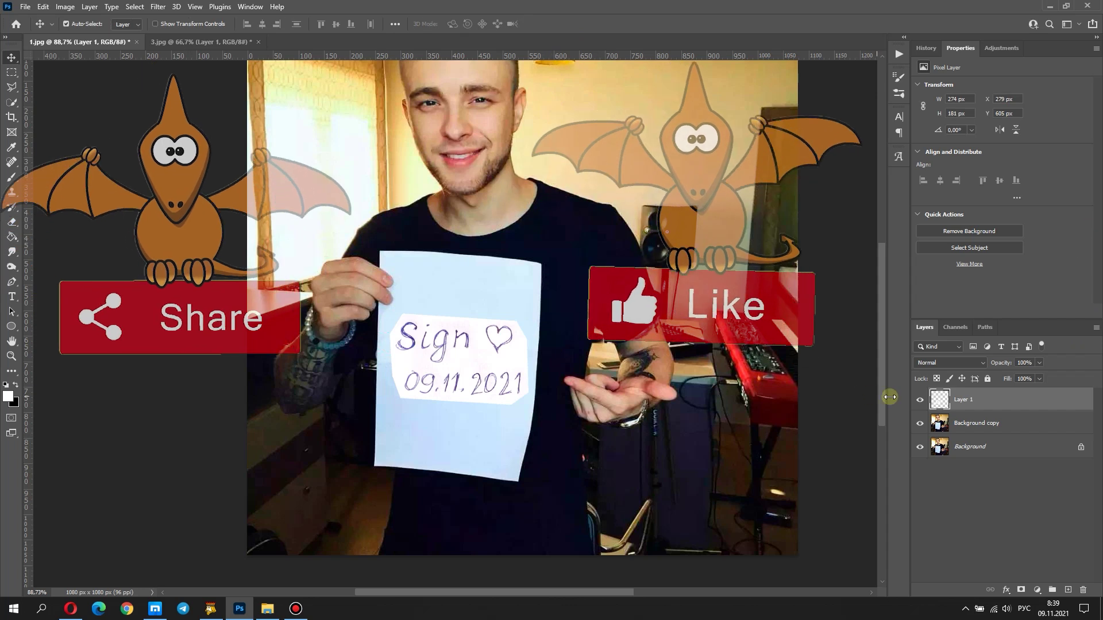
click(950, 362)
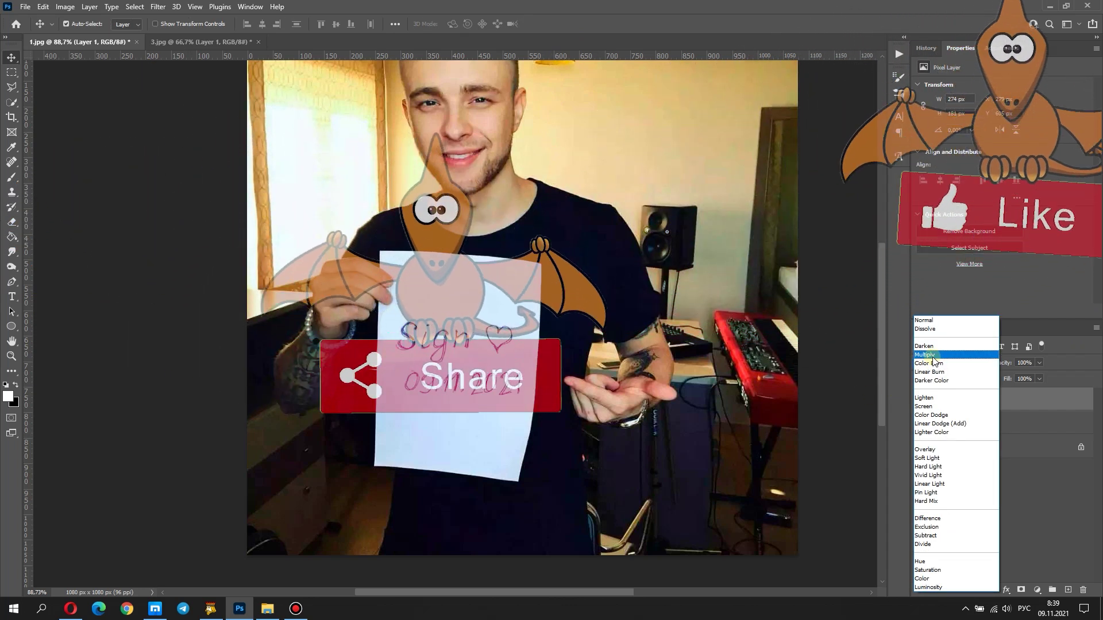
click(925, 355)
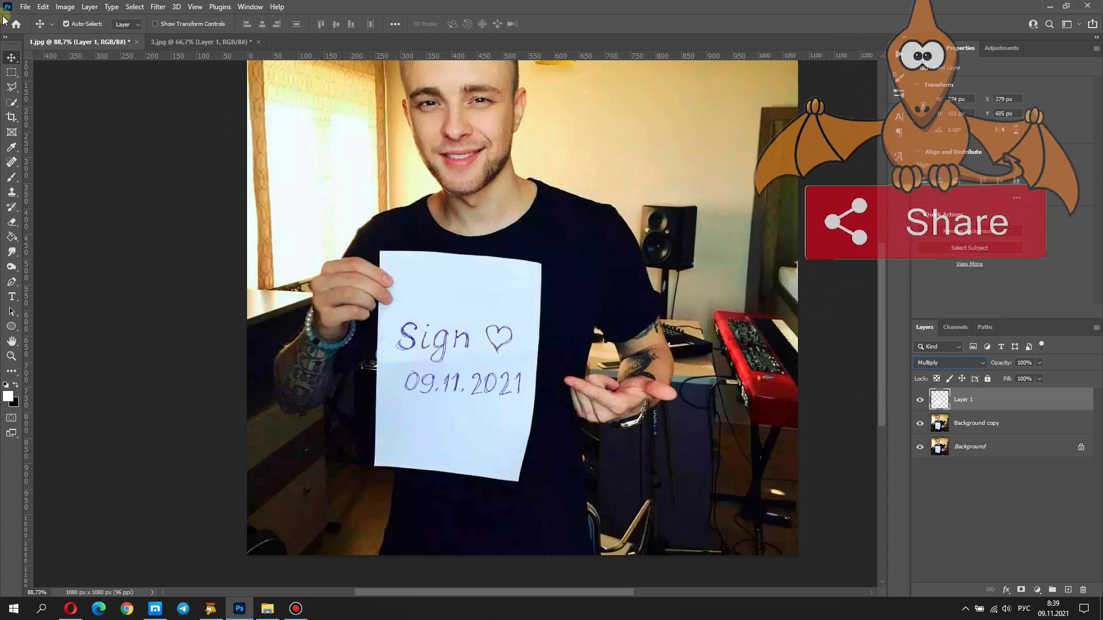
Save the composite as 1.psd with maximum compatibility
click(26, 6)
click(54, 145)
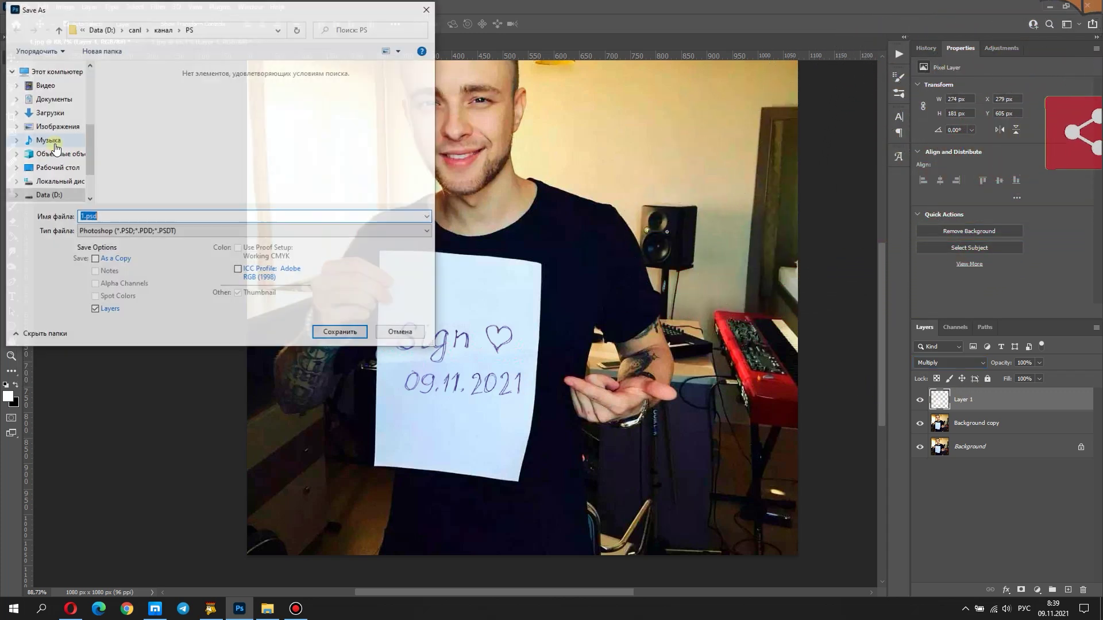
click(331, 335)
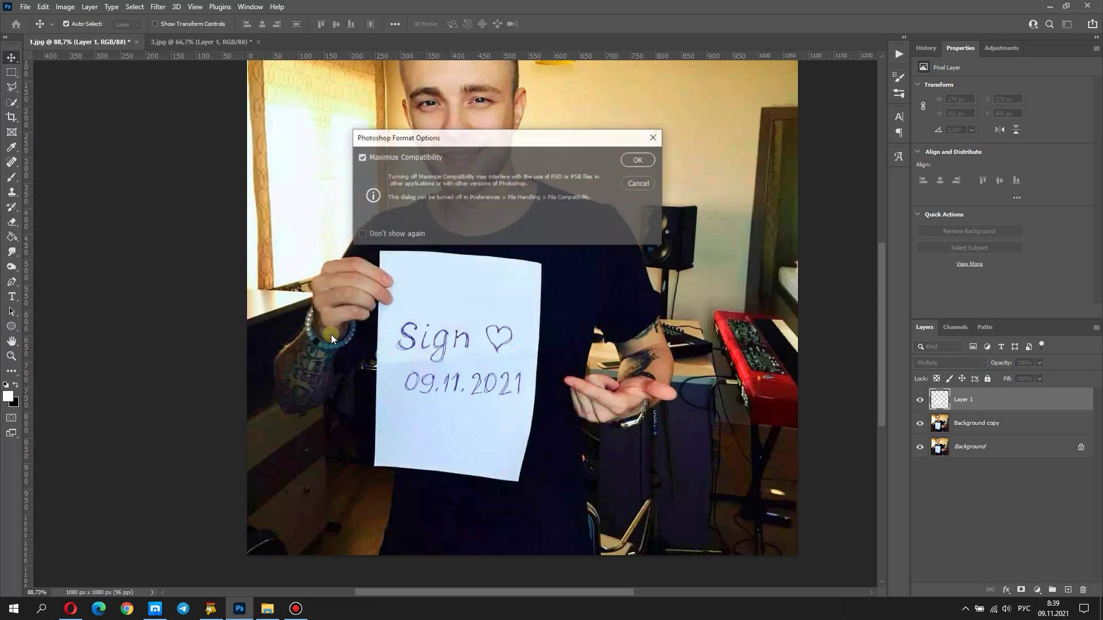
click(635, 160)
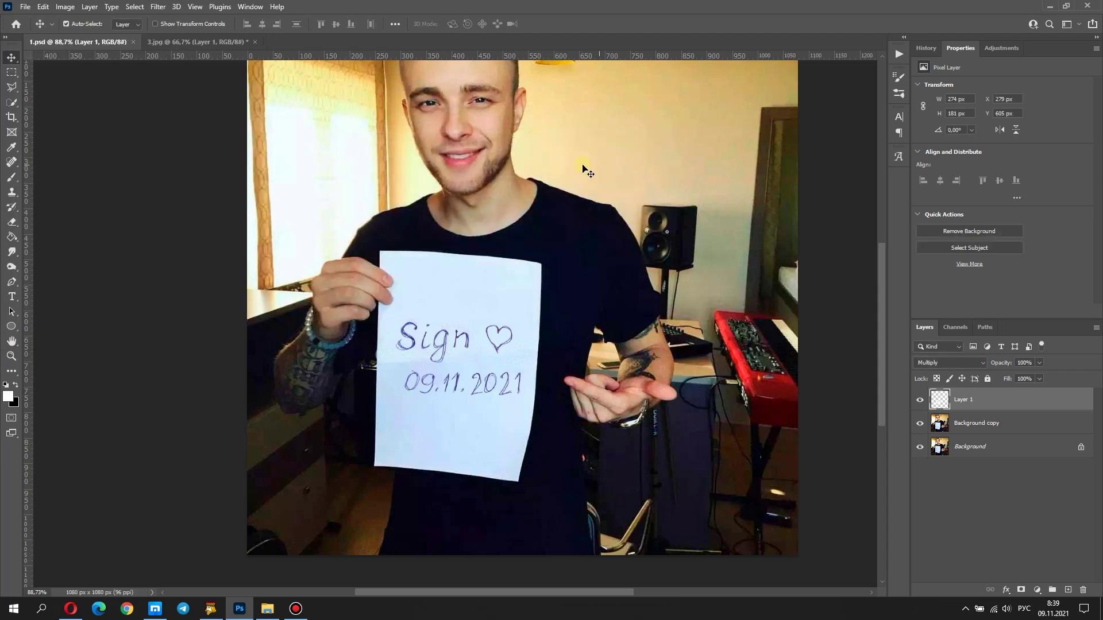
Save a JPEG copy named 11 in the PS folder with default quality
click(26, 7)
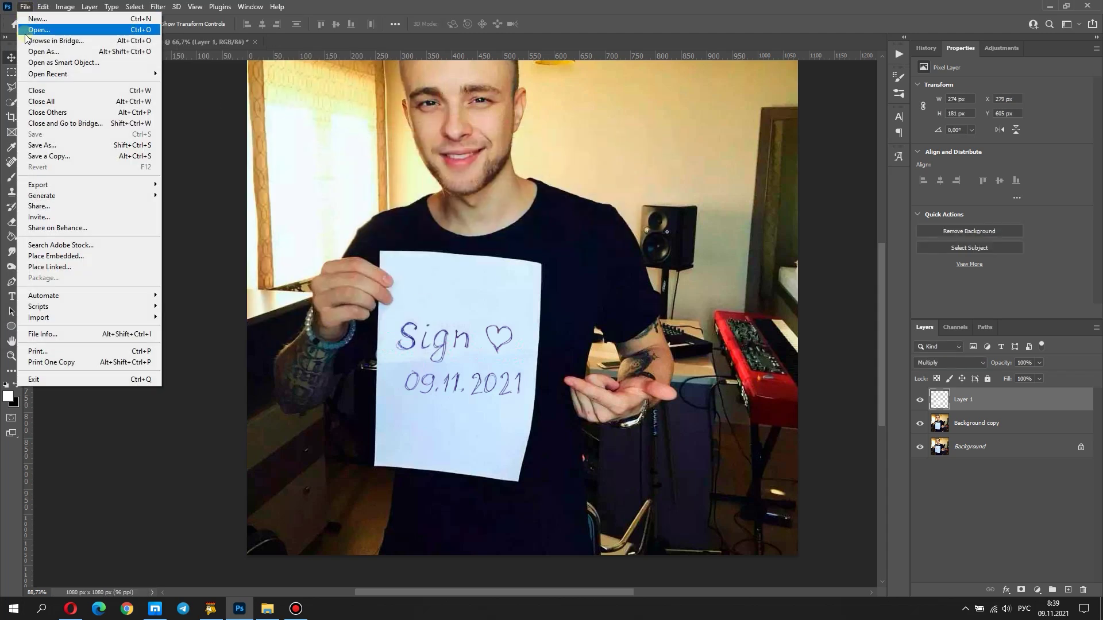
click(47, 145)
click(333, 231)
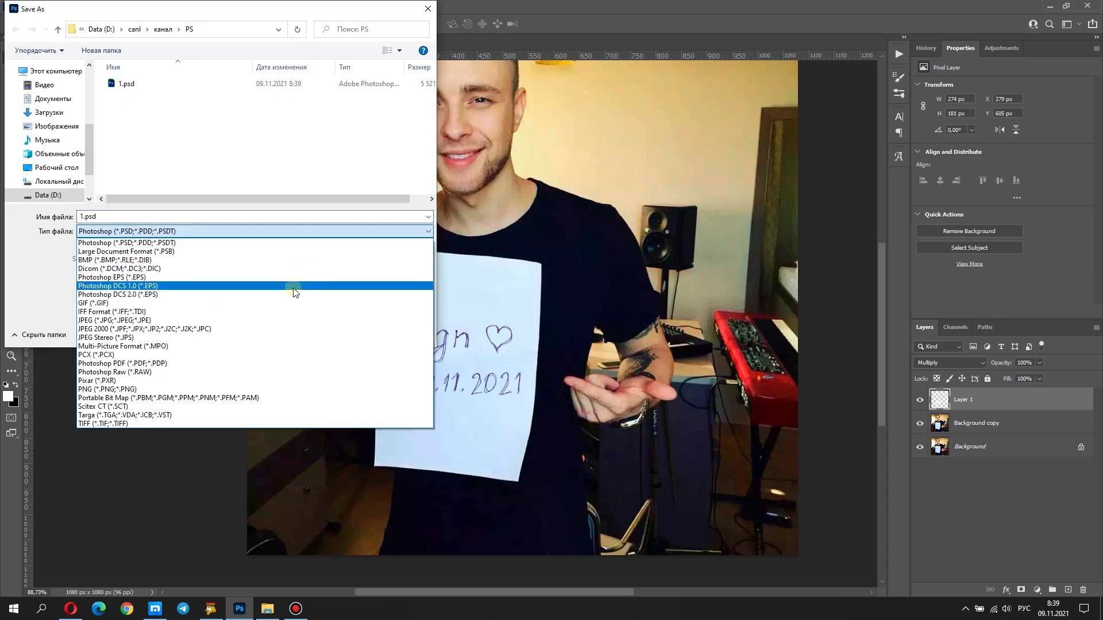
click(289, 316)
click(89, 218)
text(11)
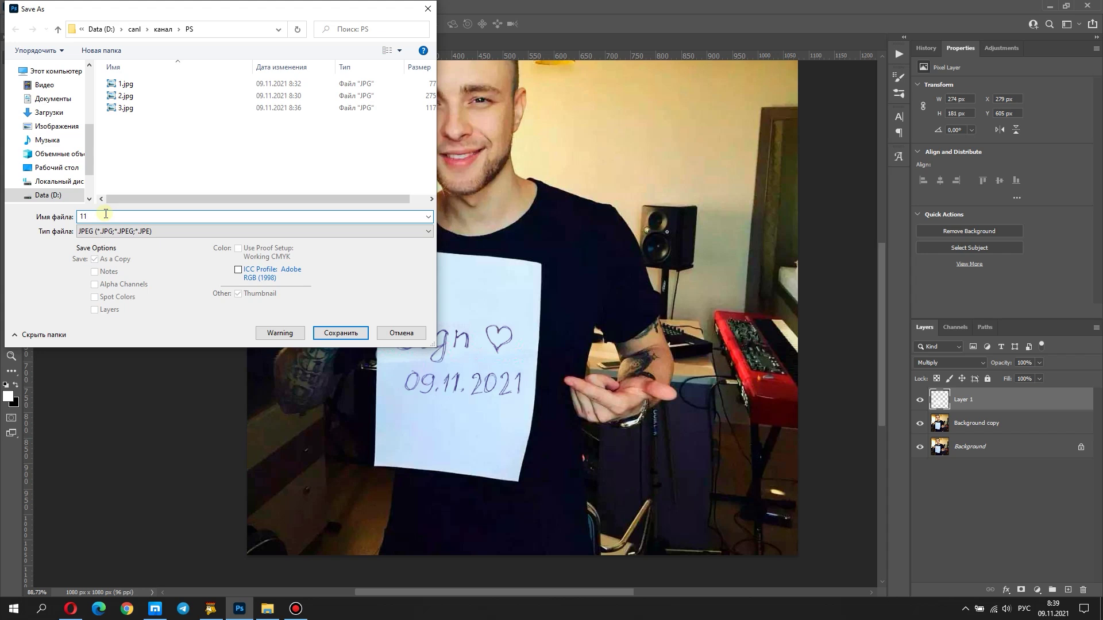
click(334, 338)
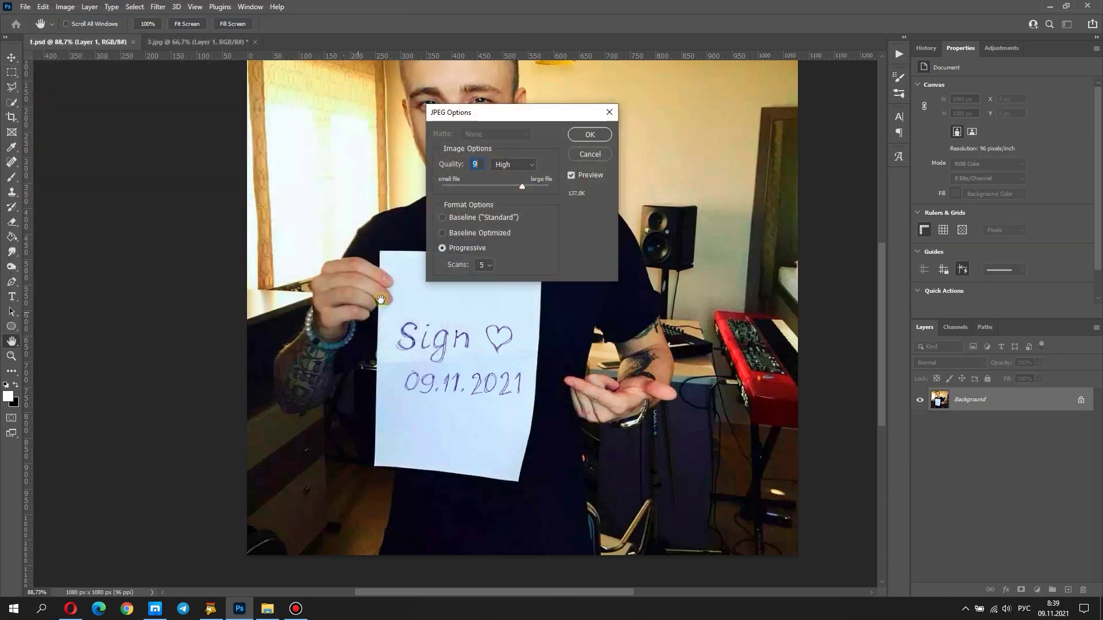
click(582, 136)
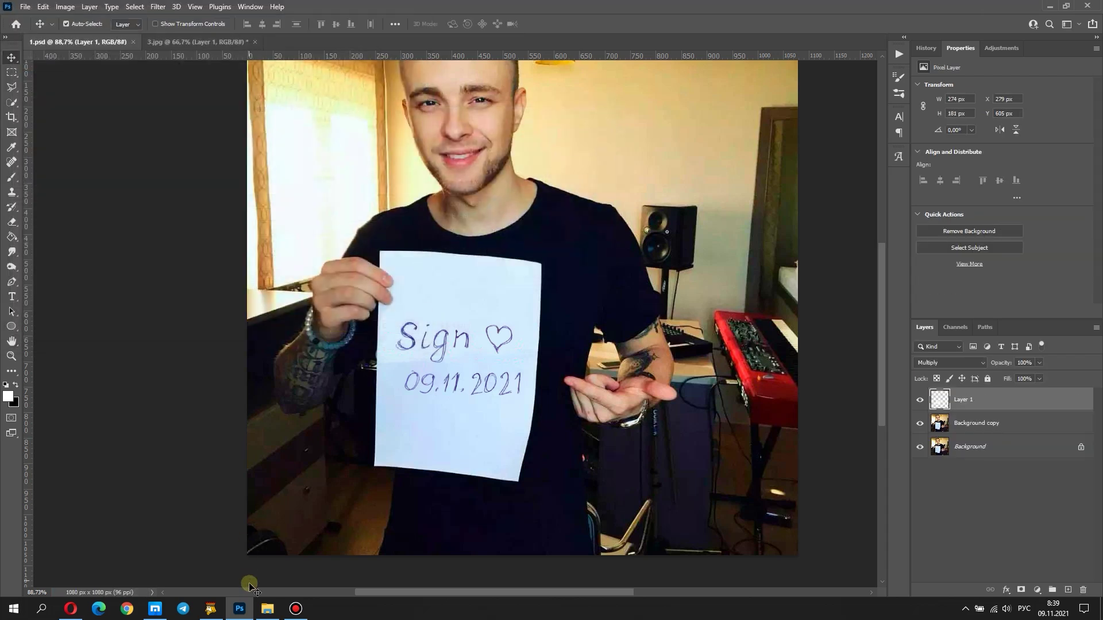
click(268, 609)
Open 2.jpg in Photoshop without a colour profile and return to the 3.jpg document
right_click(547, 170)
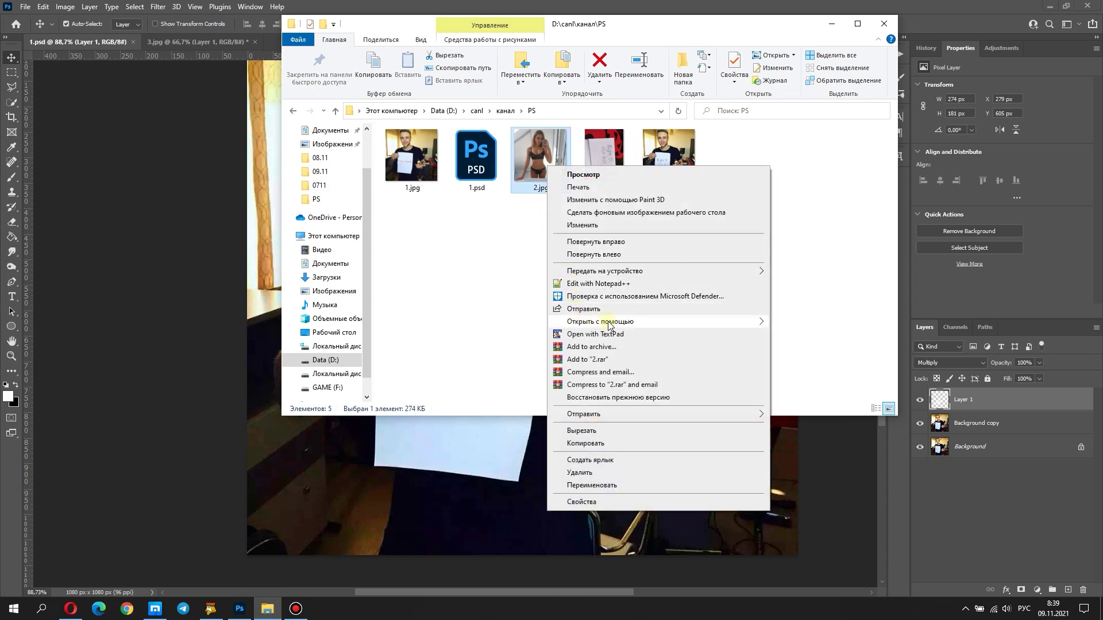
mouse_move(600, 322)
click(800, 325)
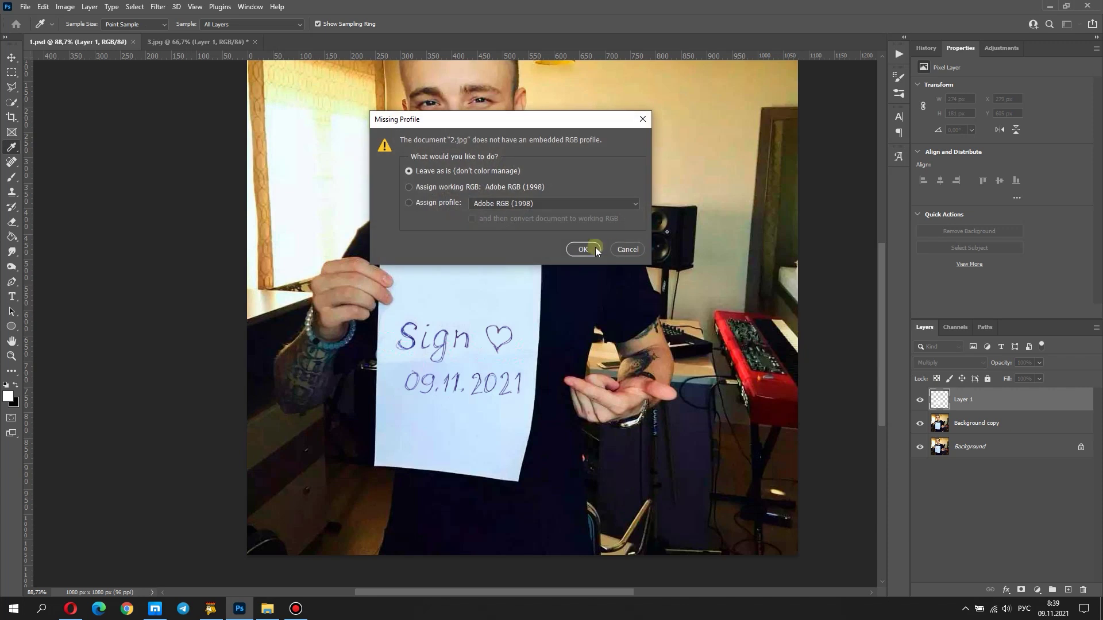
click(595, 249)
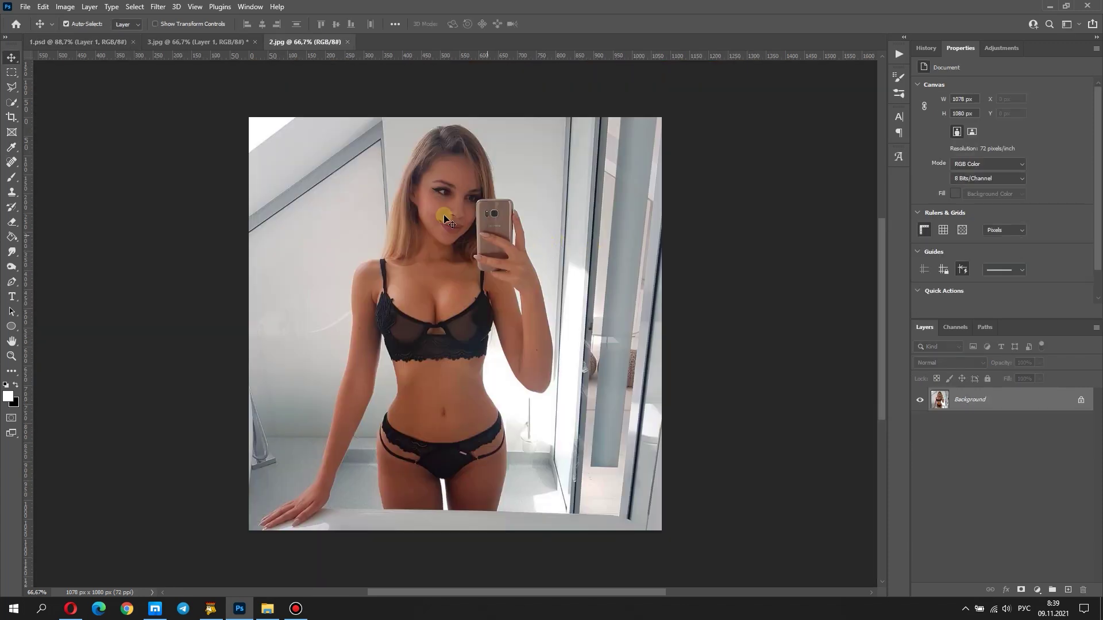
click(192, 42)
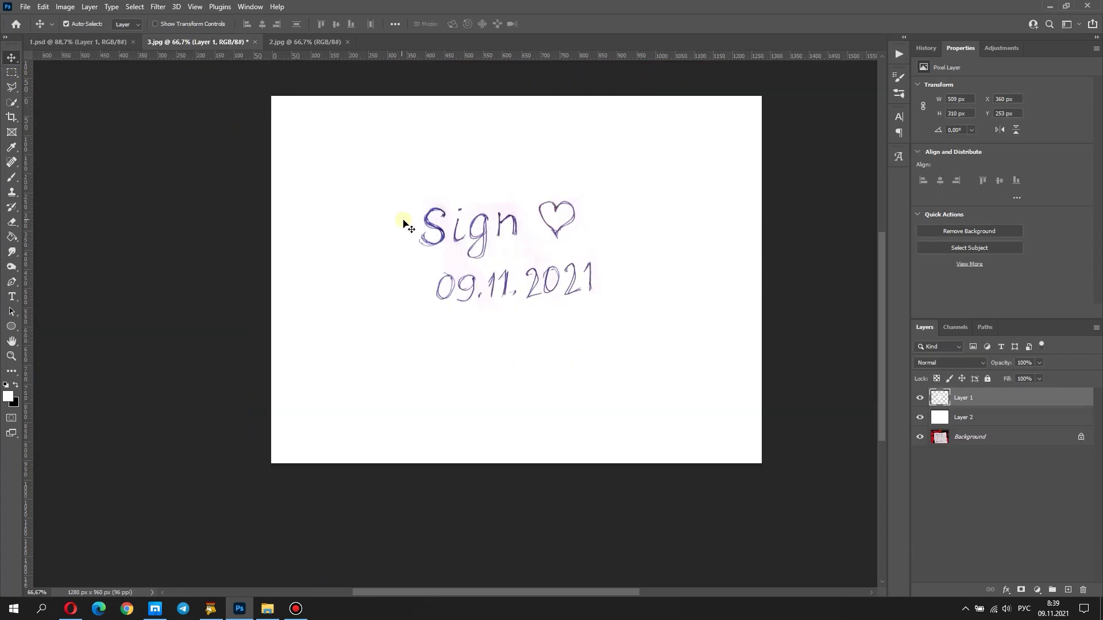
Drag the Sign note layer into 2.jpg and set its blend mode to Multiply
drag(460, 236, 433, 286)
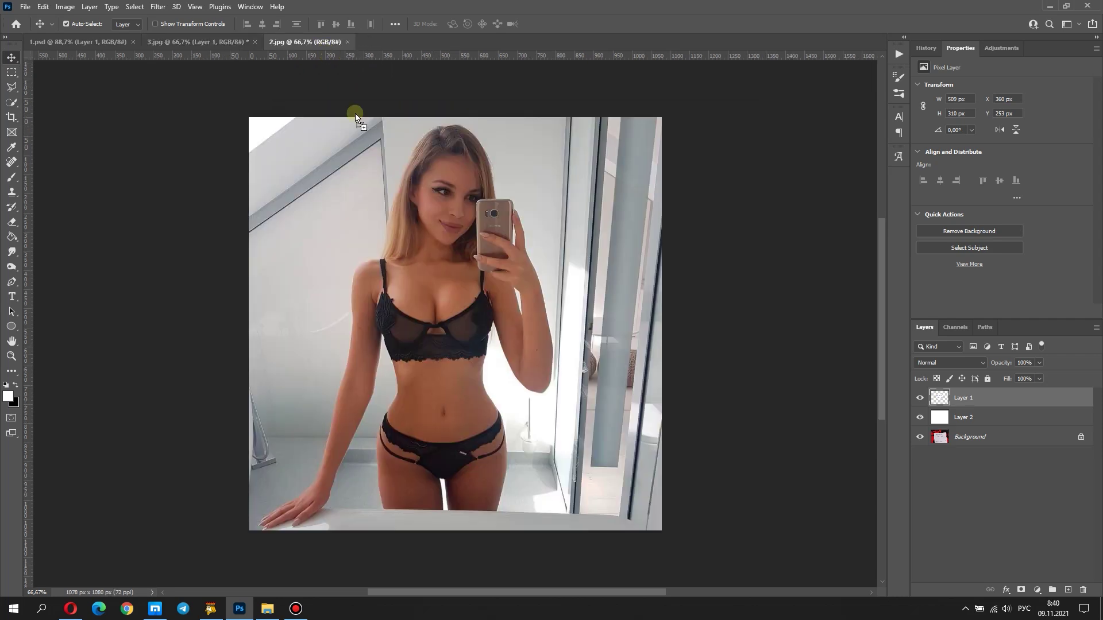
click(949, 363)
click(949, 351)
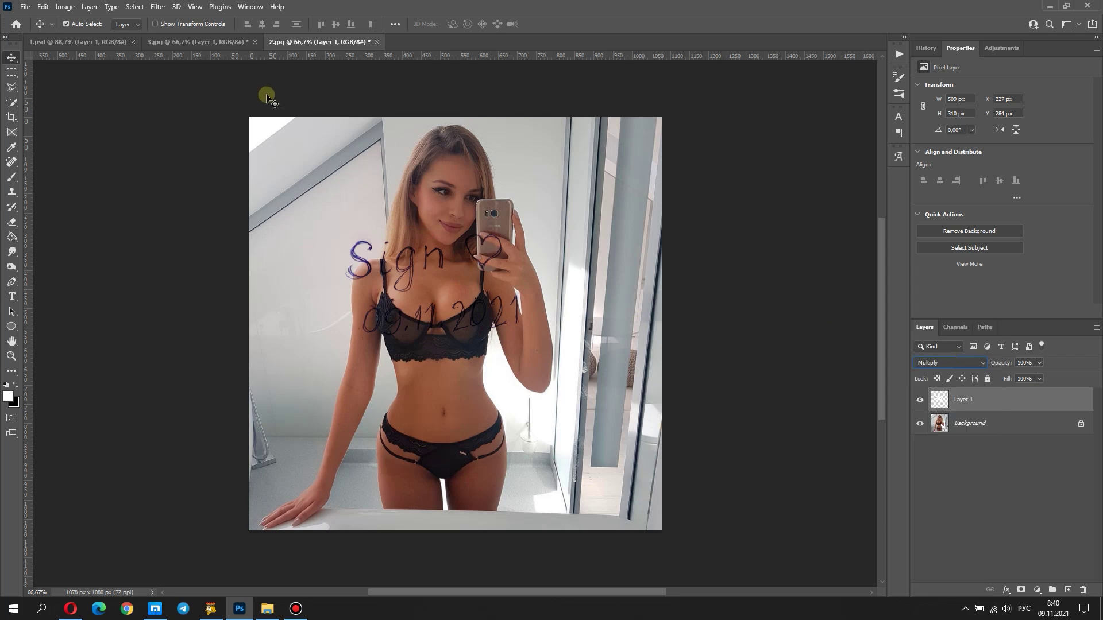
click(44, 7)
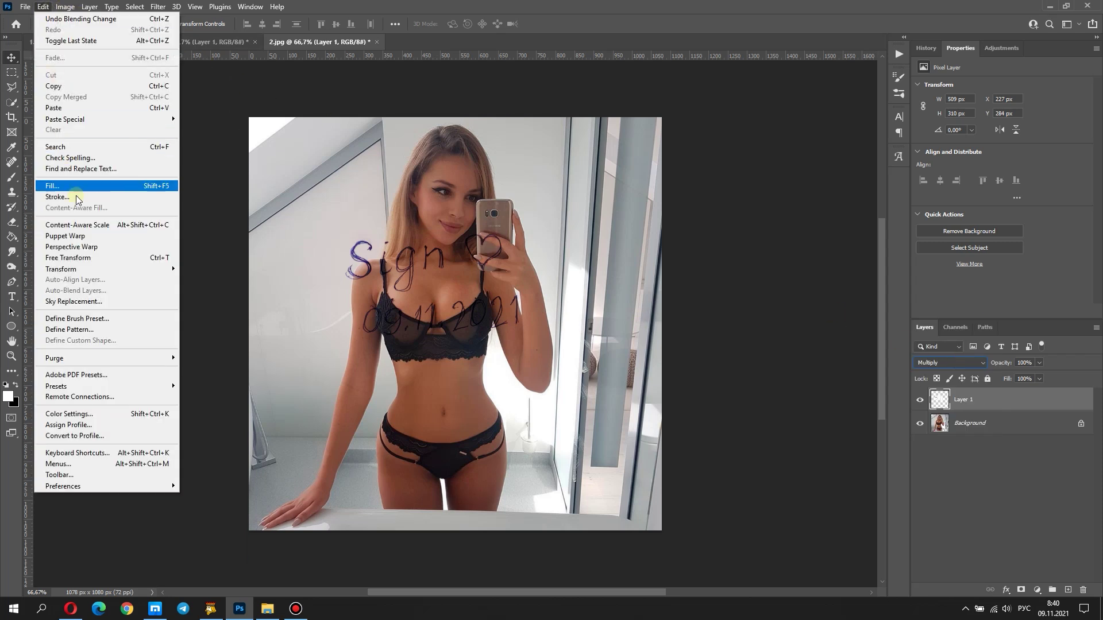
Free-transform the note down to about 31% and move it onto her upper chest
click(86, 257)
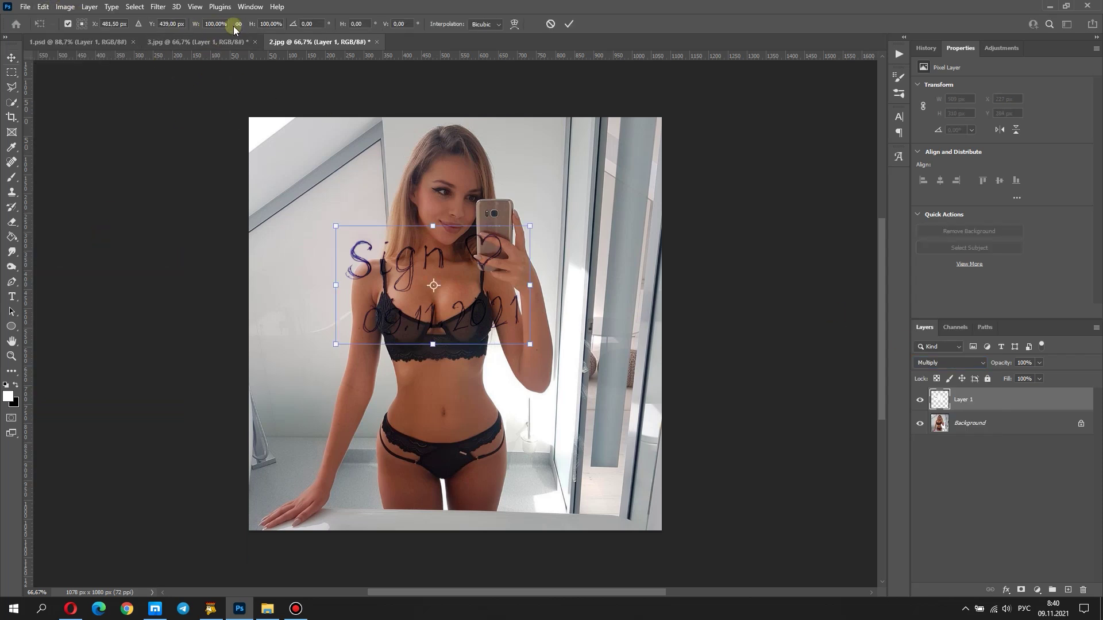
drag(336, 227, 433, 285)
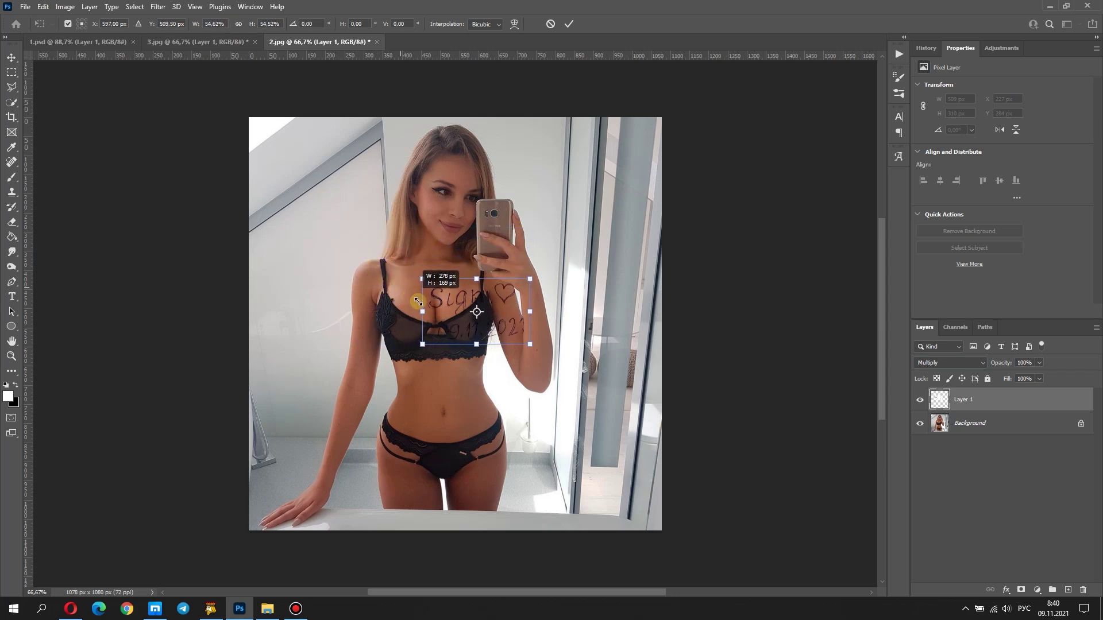
drag(464, 319, 426, 299)
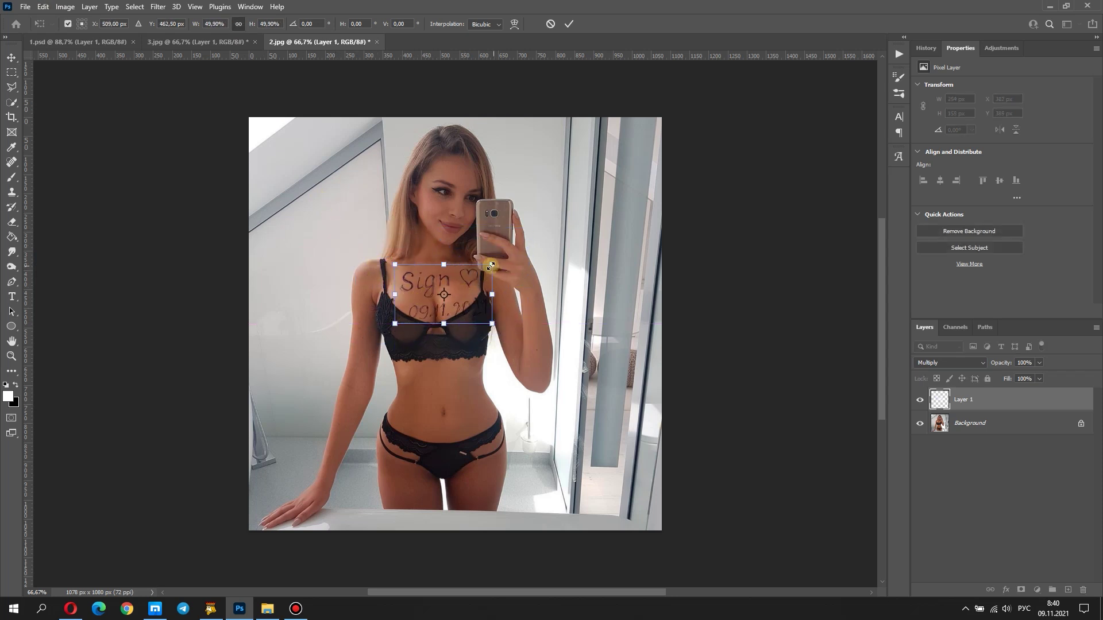
drag(491, 266, 467, 277)
scroll(400, 341, up, 2)
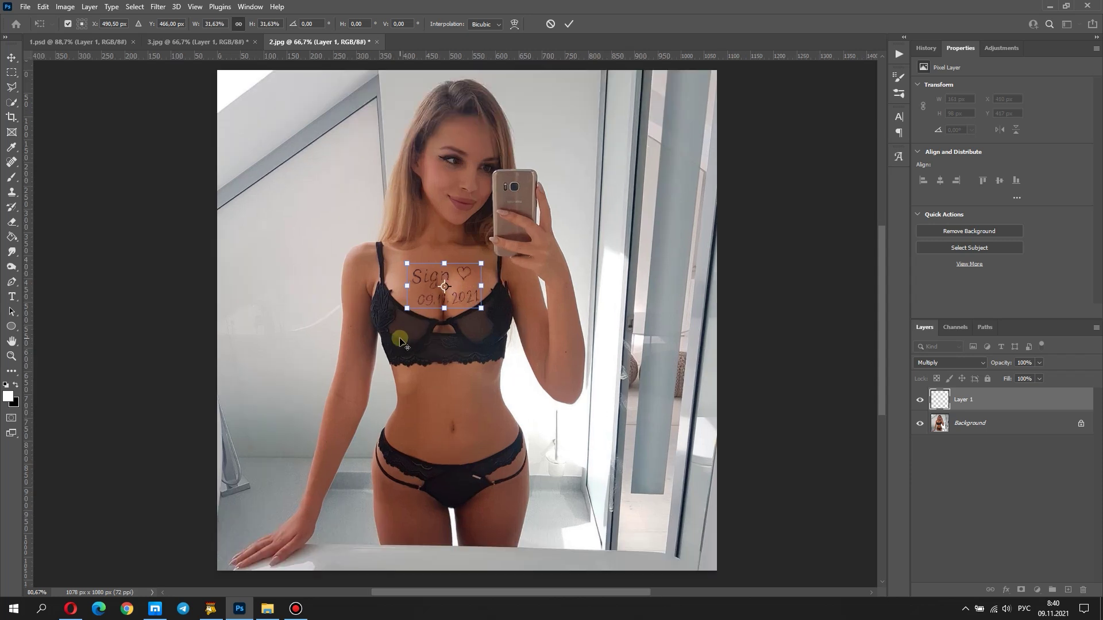
scroll(432, 290, up, 3)
scroll(432, 290, up, 2)
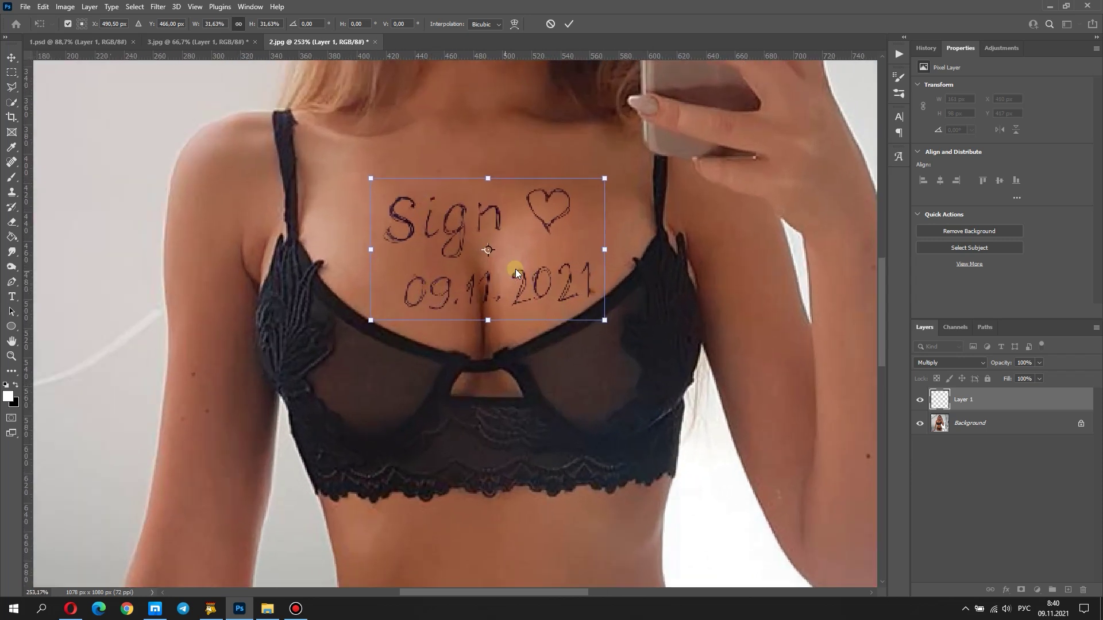
Nudge the note into place on the chest and tilt it slightly
drag(511, 246, 516, 244)
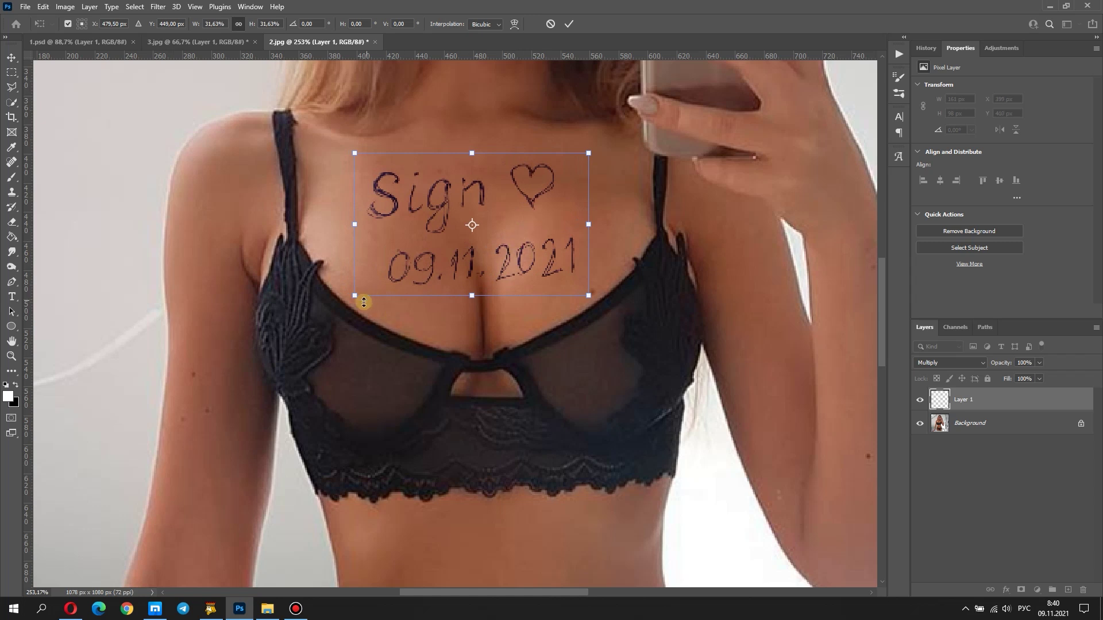
drag(352, 154, 351, 147)
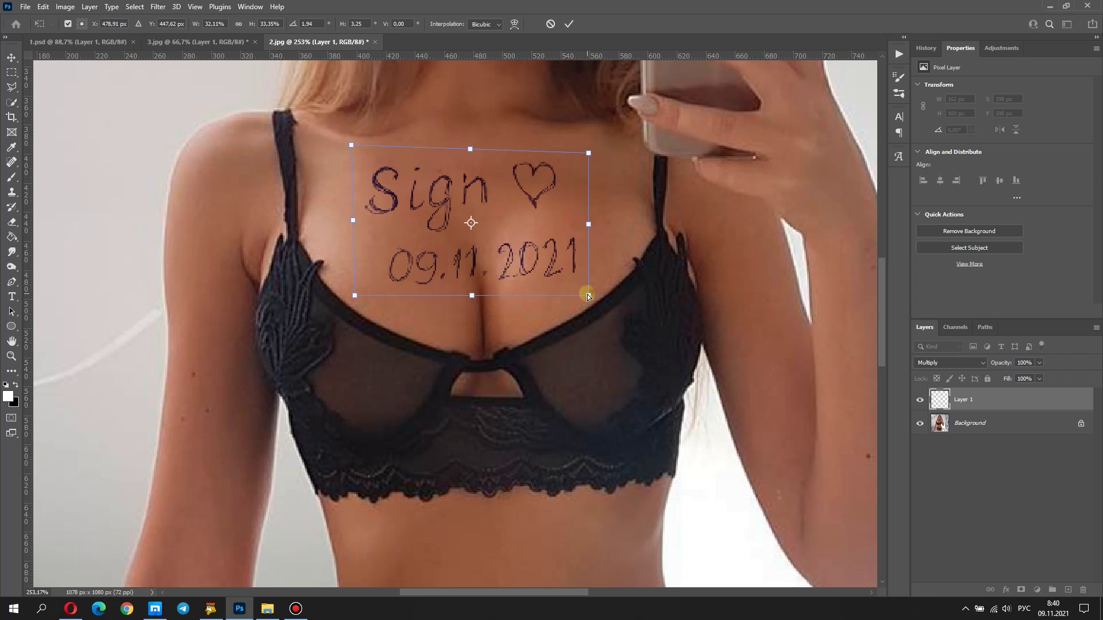
click(516, 27)
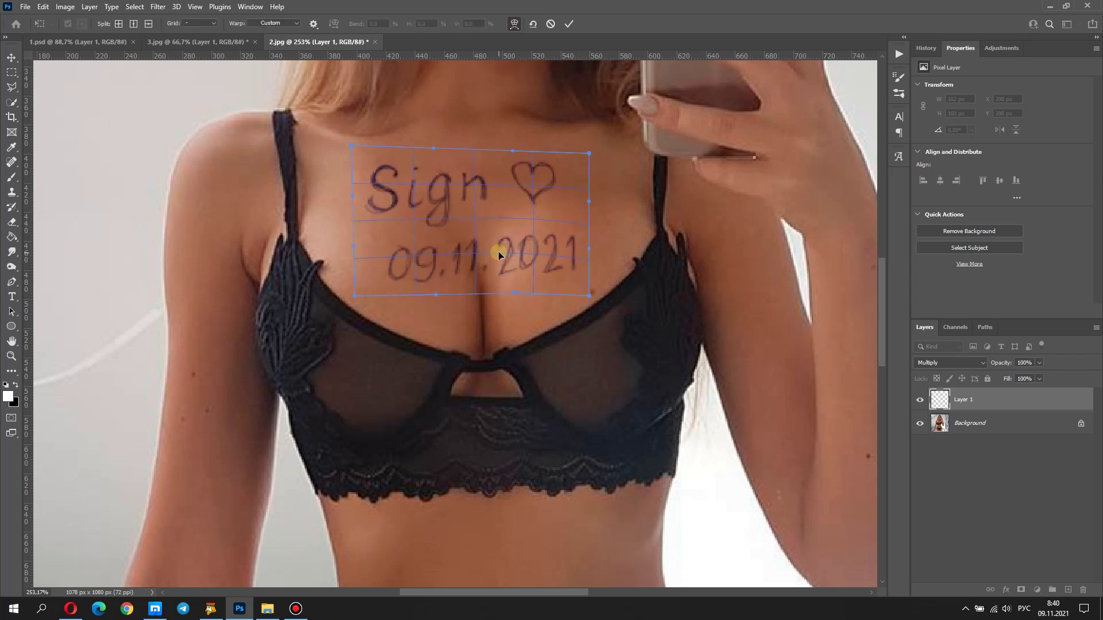
Warp the date line of the Sign note to follow the chest's curve and commit it
drag(447, 254, 507, 231)
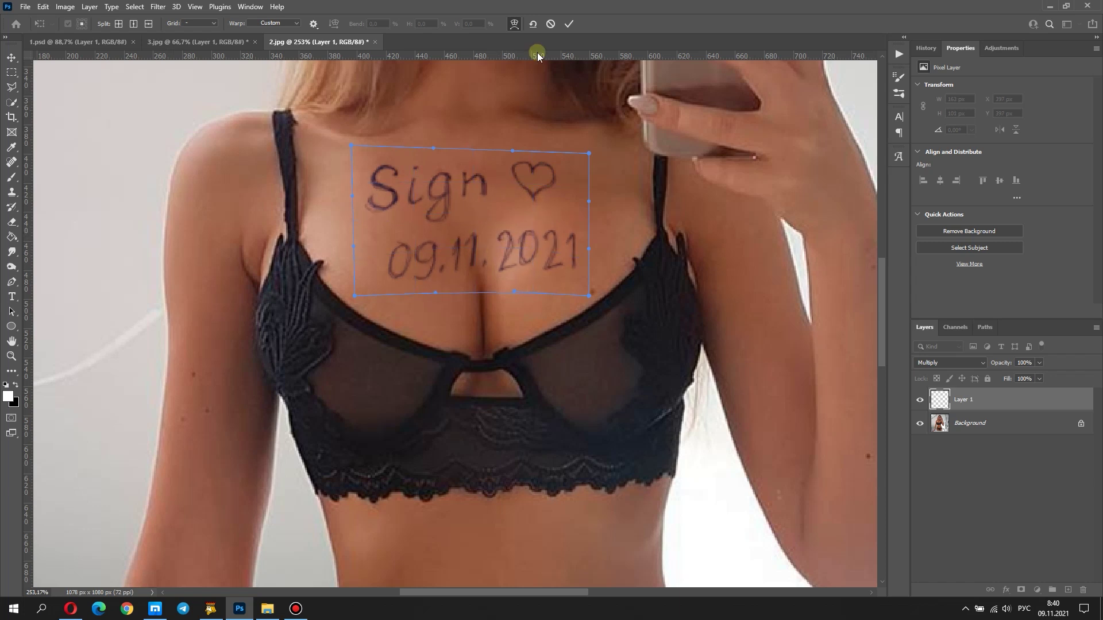
click(569, 23)
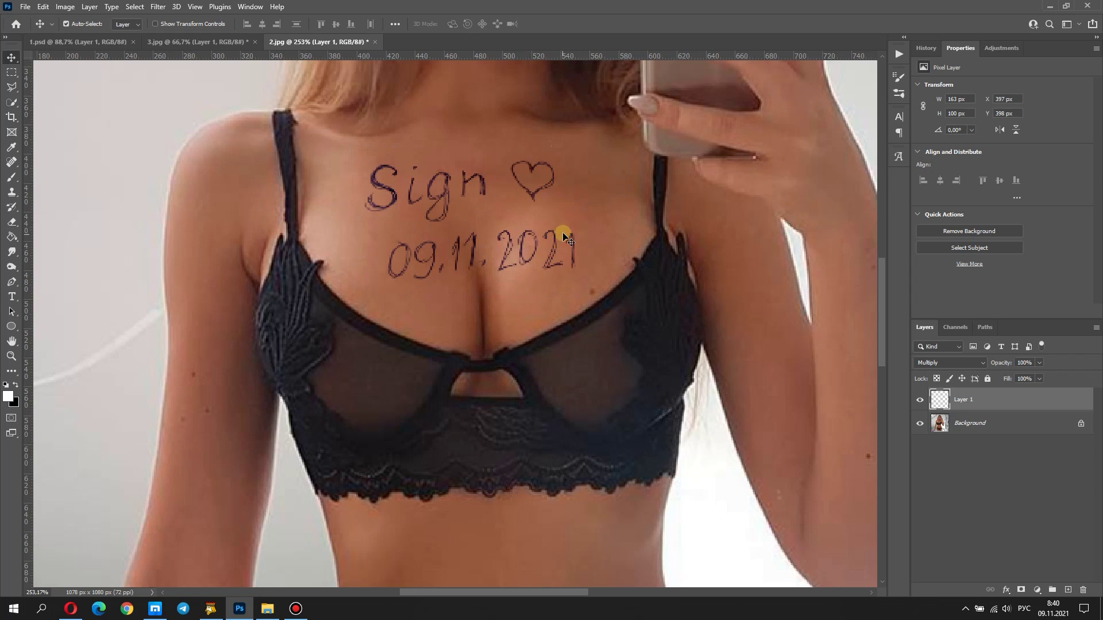
Apply a Motion Blur of angle 0 and 1-pixel distance to the note, then zoom out
click(158, 7)
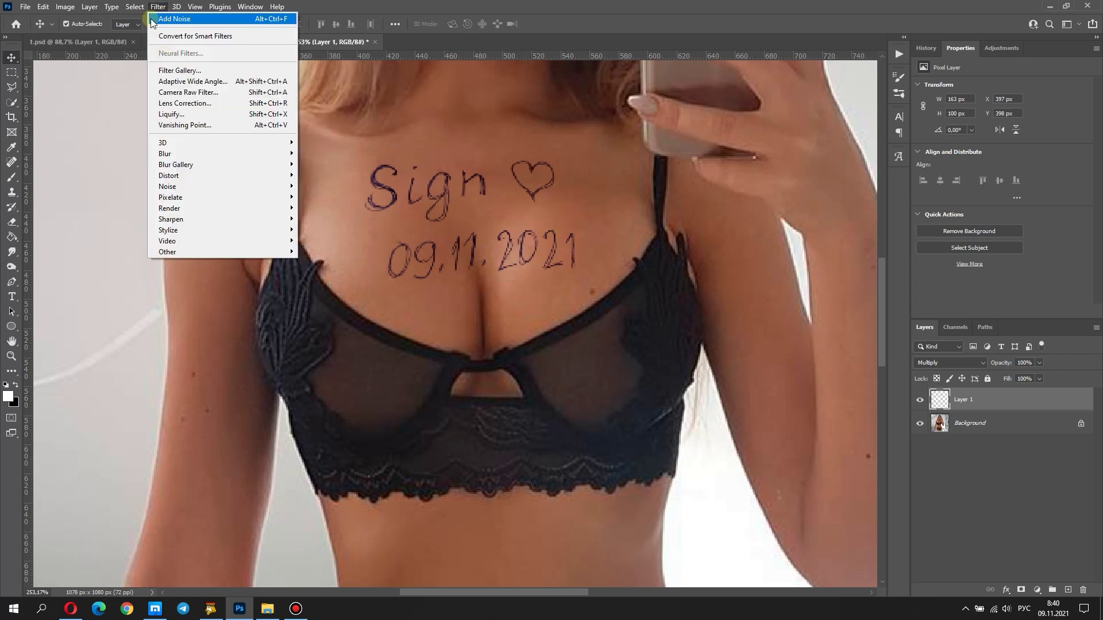
mouse_move(221, 153)
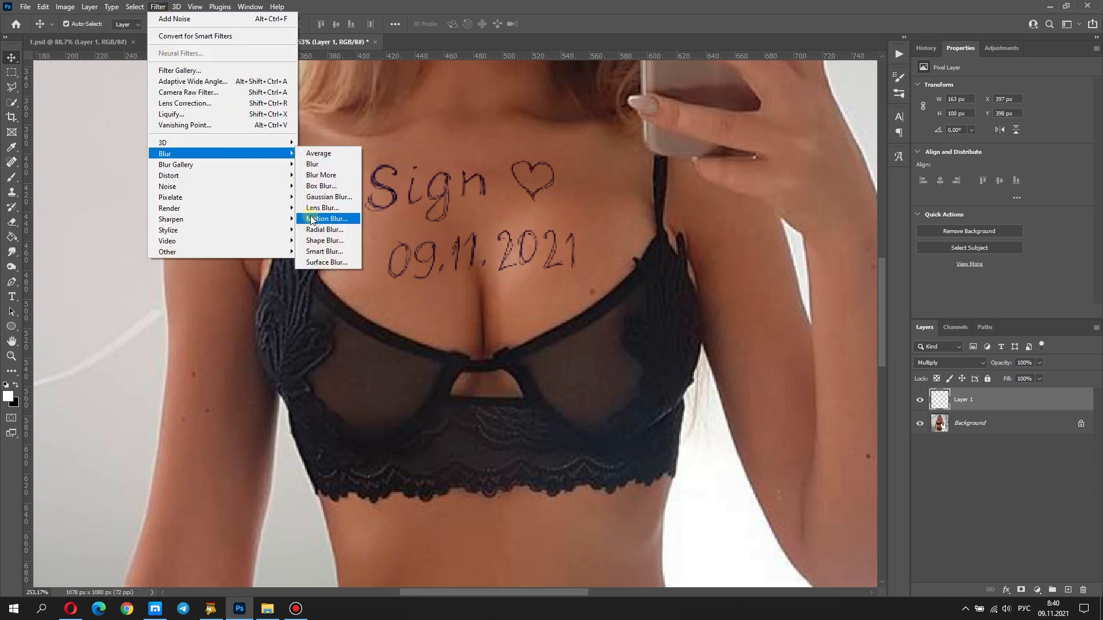
click(313, 218)
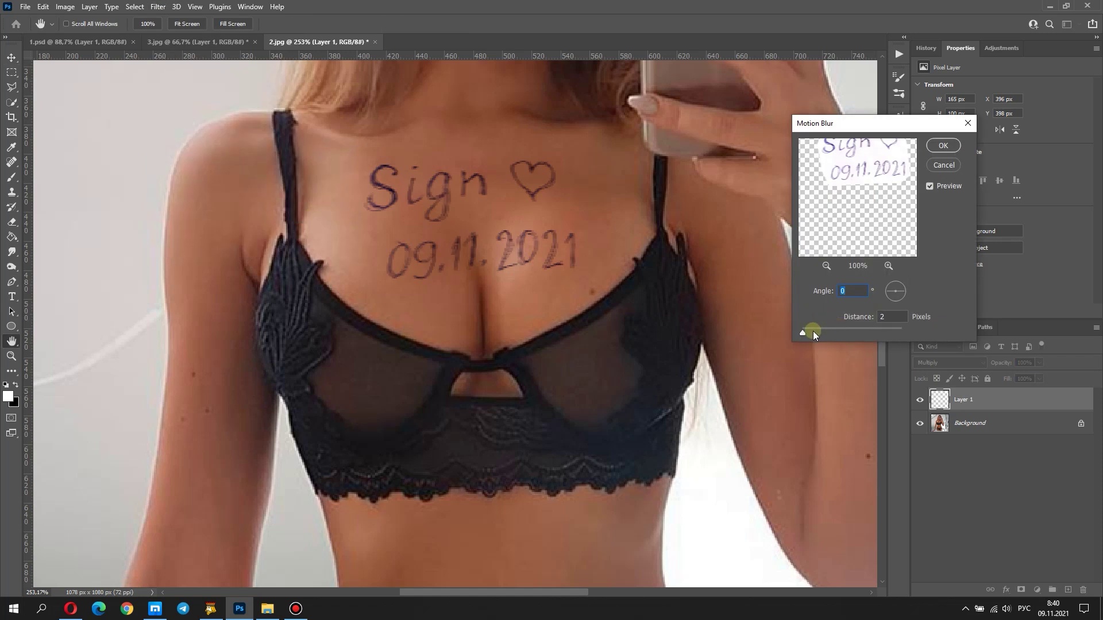
key(Tab)
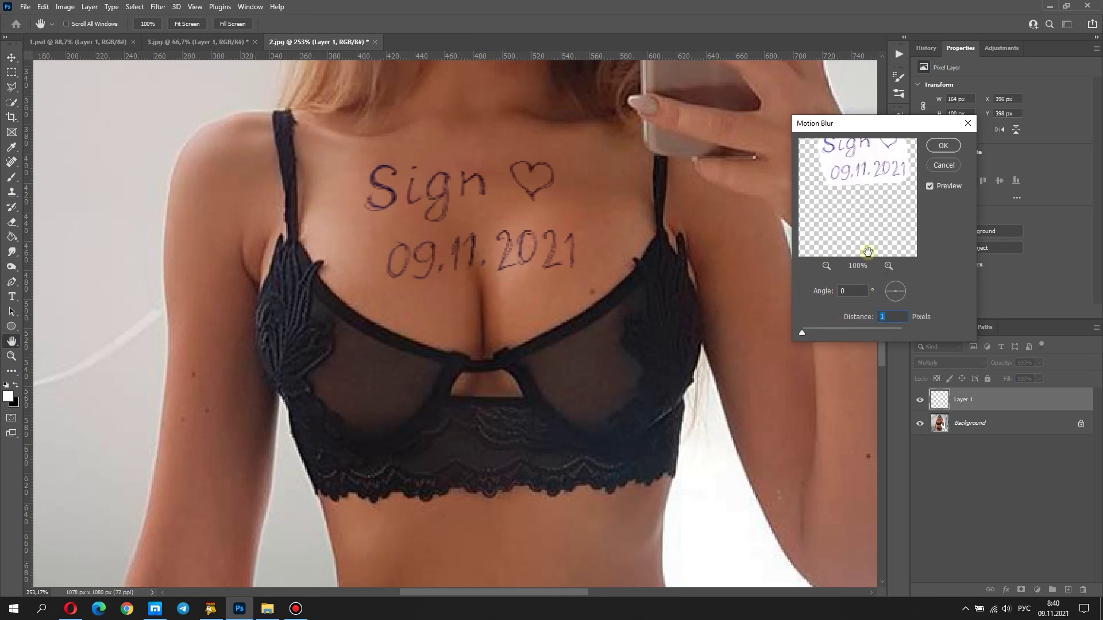
click(948, 147)
key(v)
alt+scroll(574, 229, down, 3)
alt+scroll(544, 239, down, 3)
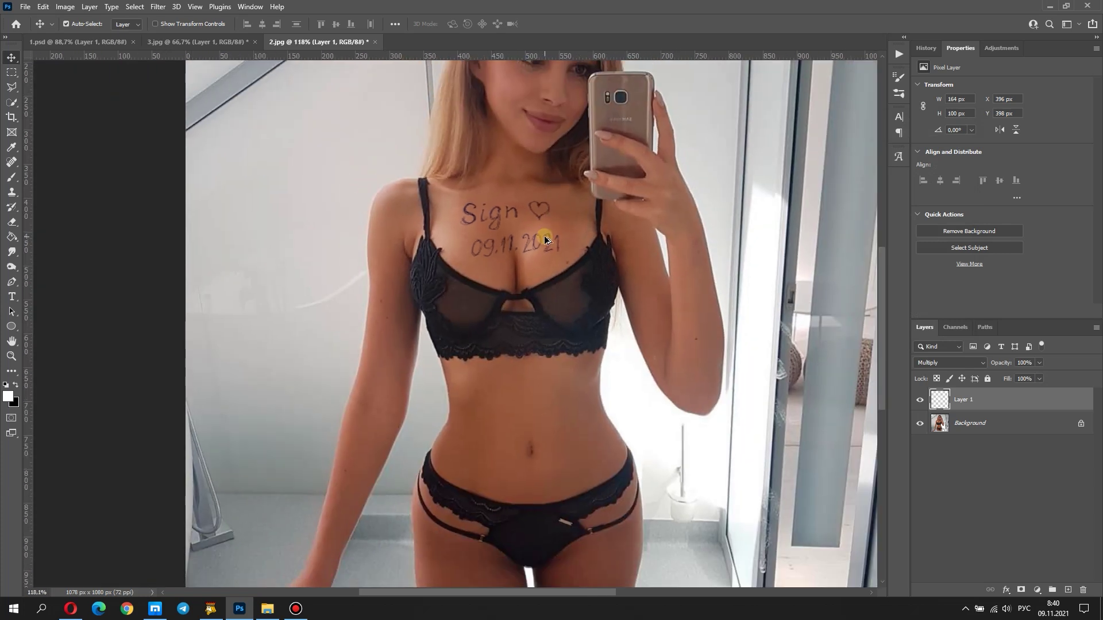
alt+scroll(545, 238, down, 2)
scroll(563, 237, up, 2)
scroll(580, 236, up, 1)
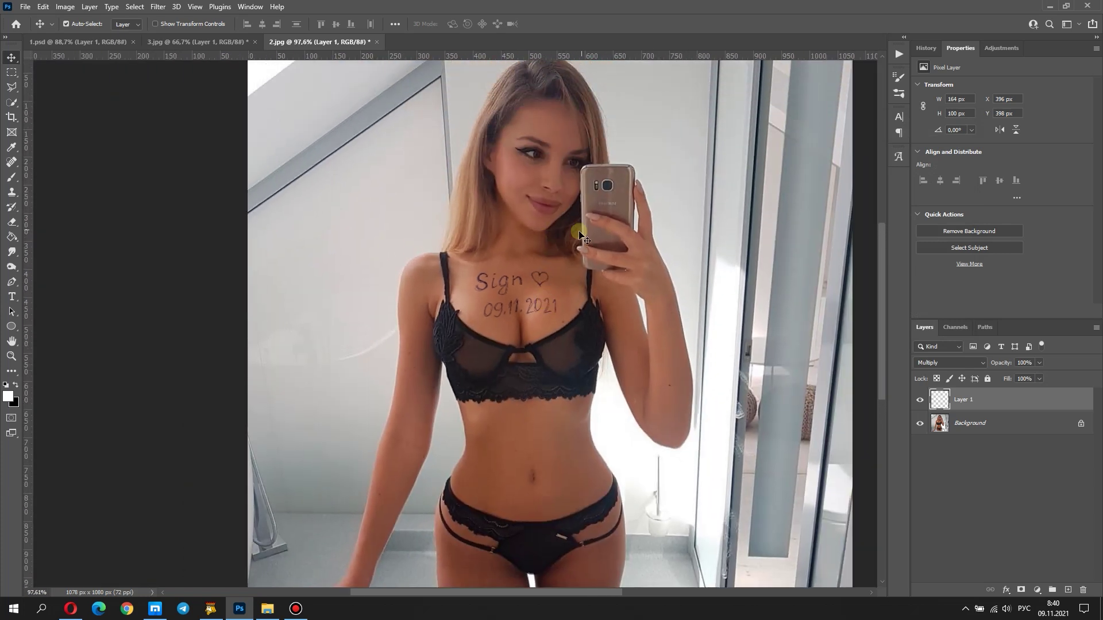
Save the composite as 2.psd in Photoshop format with layers kept
click(26, 7)
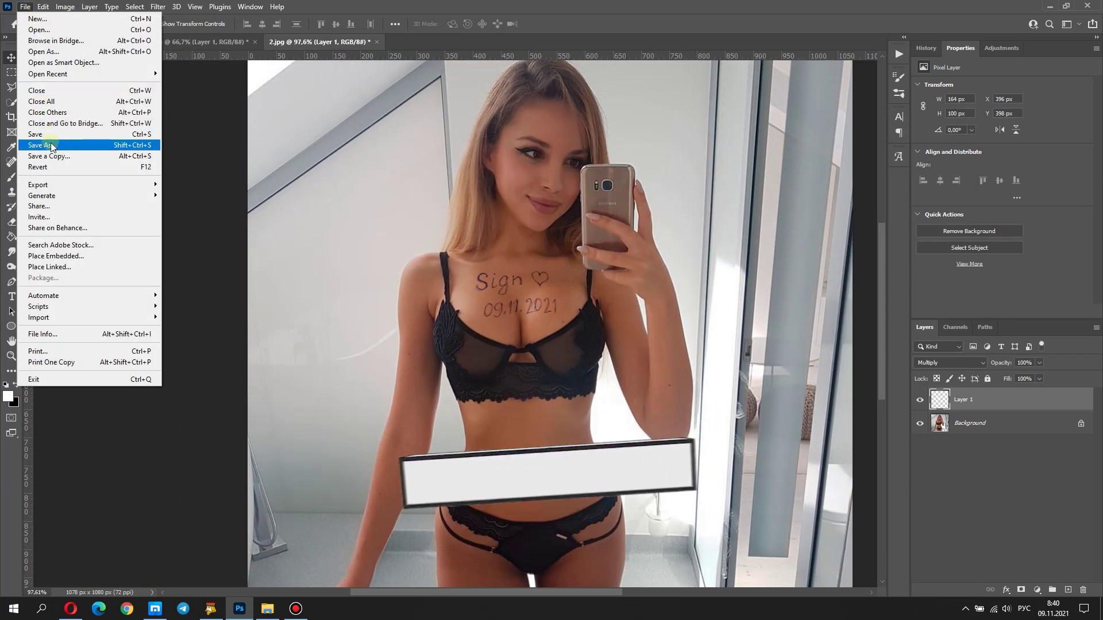
click(51, 143)
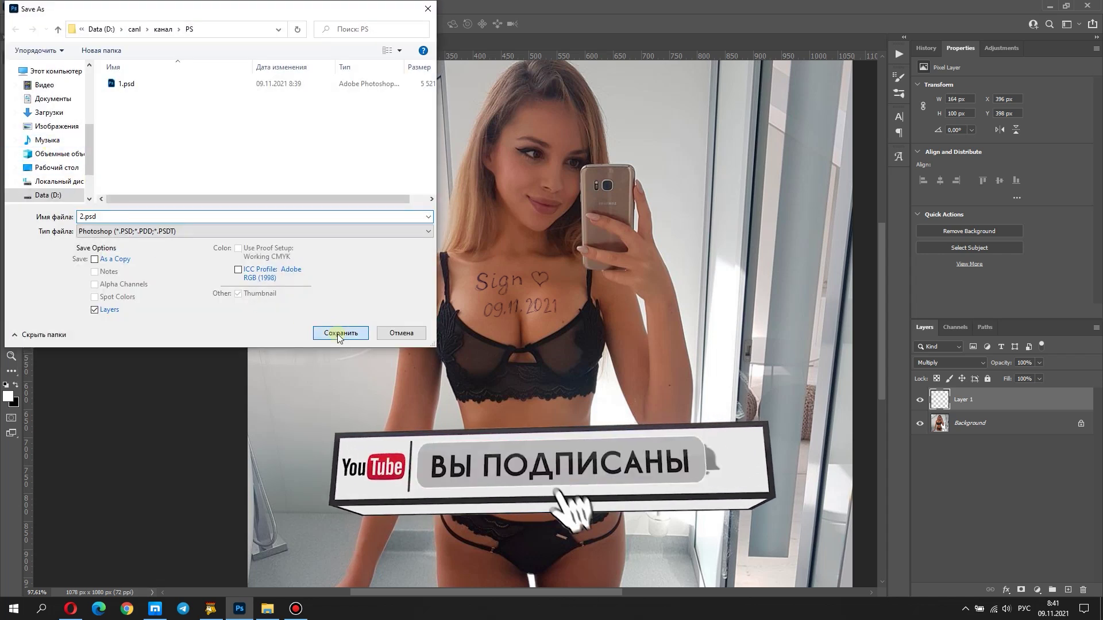
click(340, 333)
click(633, 160)
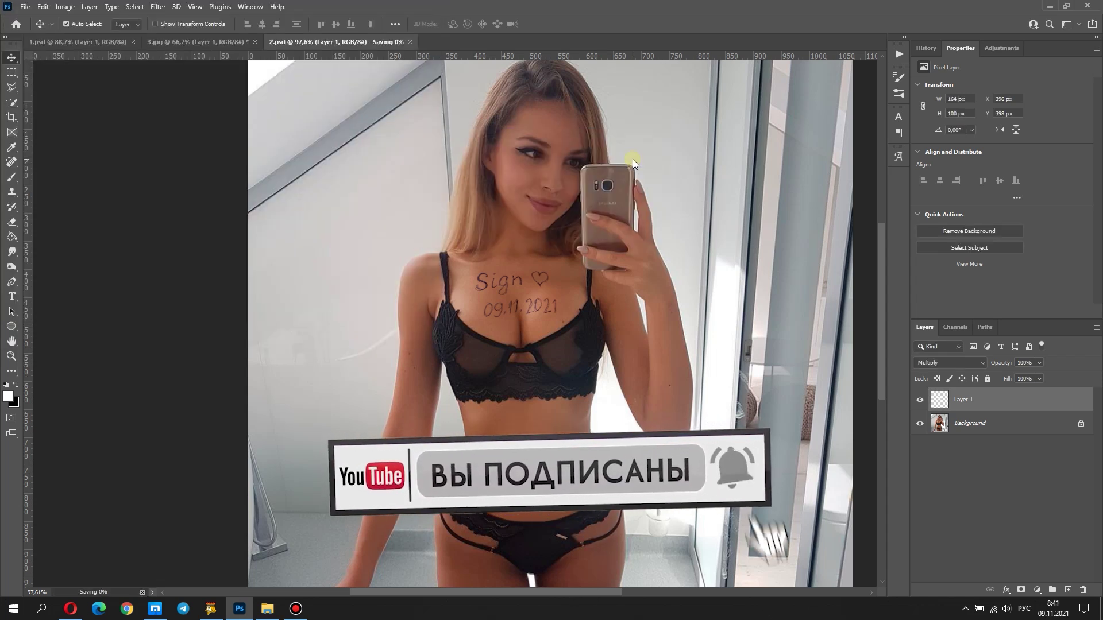